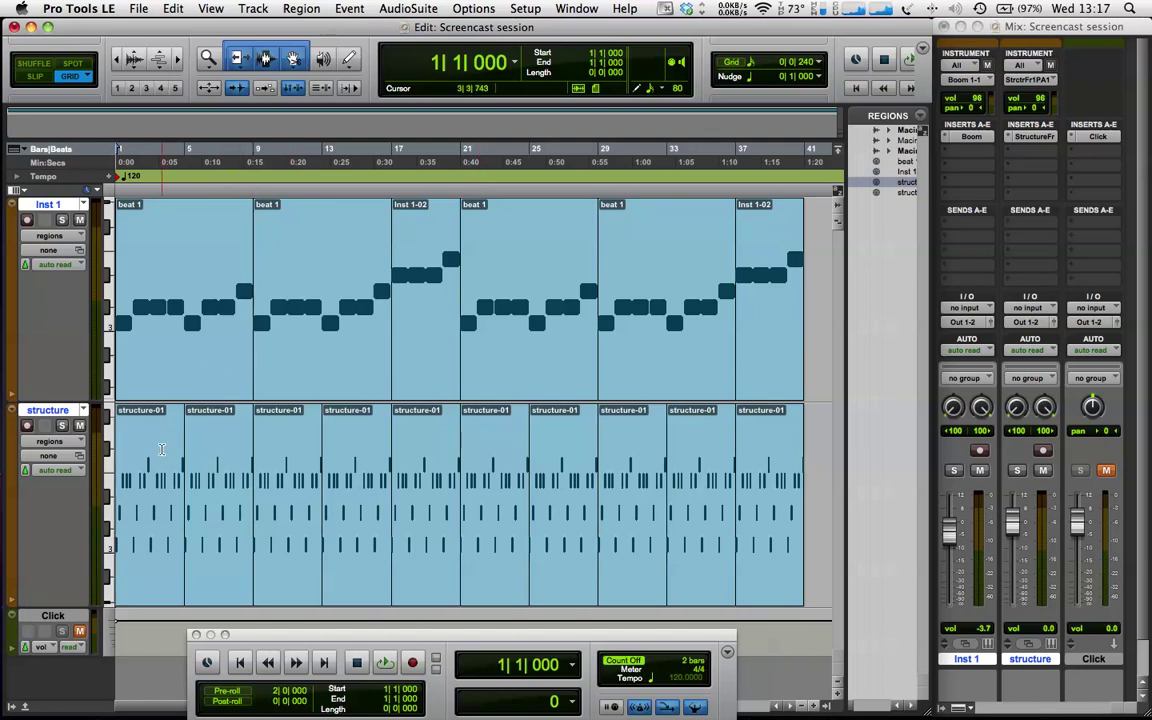
- Zoom the timeline in, set the structure fader to -4.3, and play the pattern soloed then in the mix
key(super+bracketright)
key(super+bracketright)
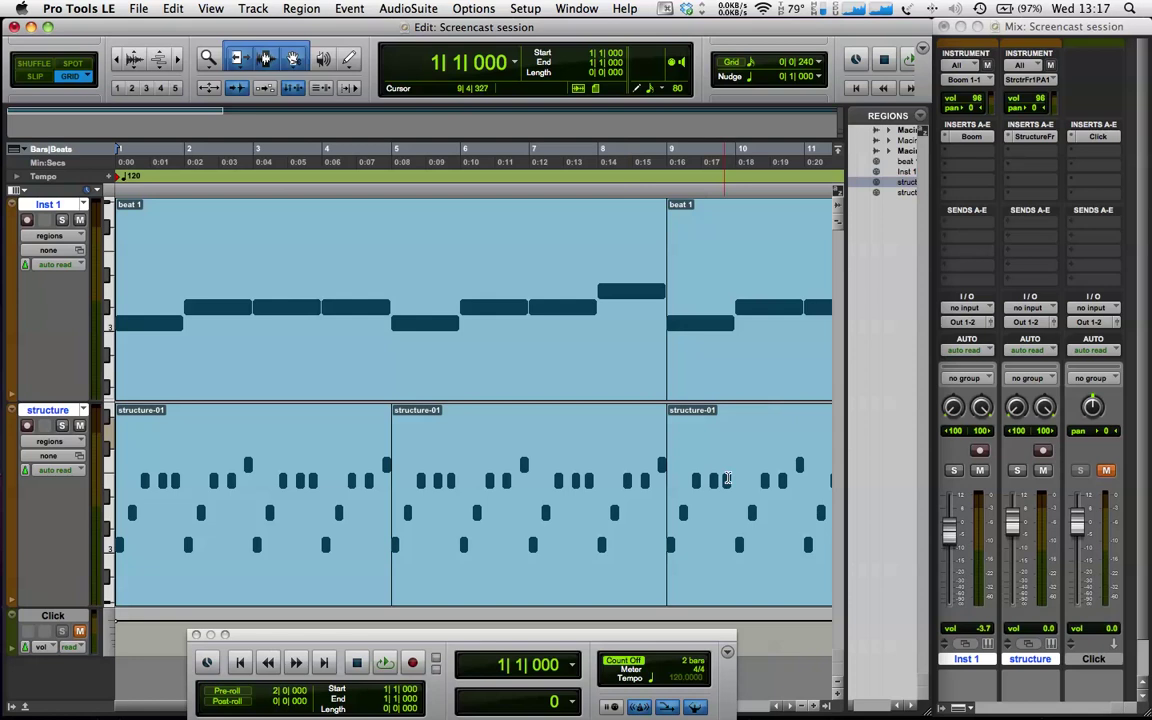
drag(1007, 530, 1013, 533)
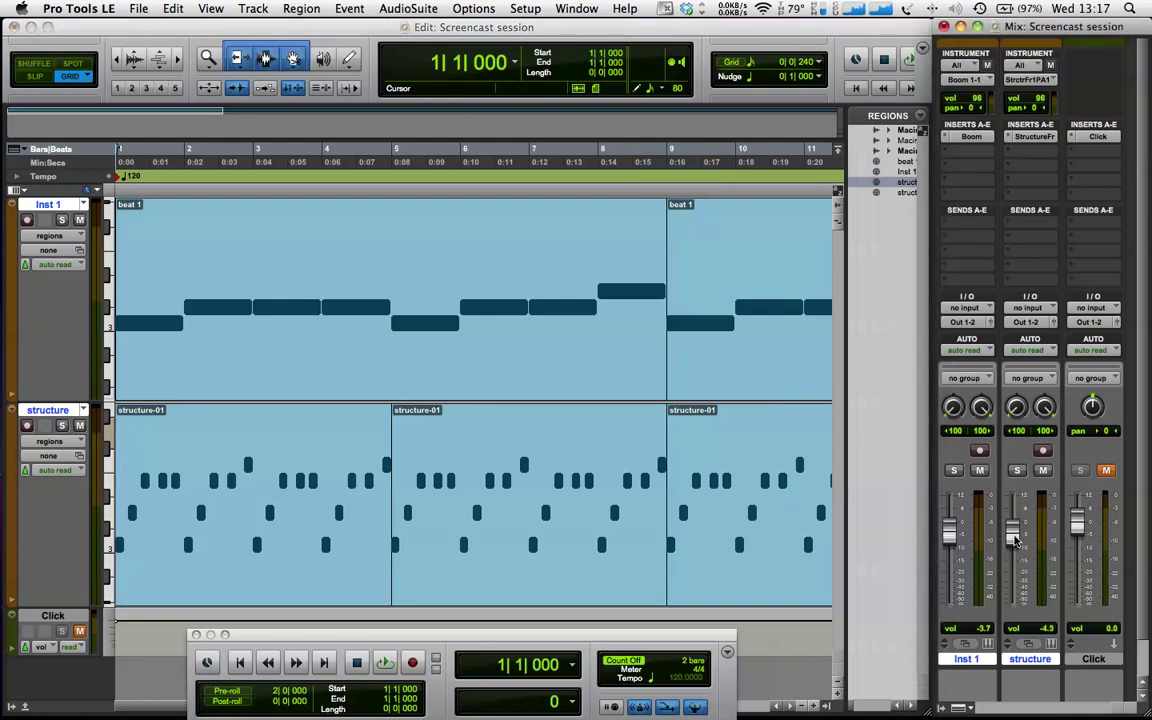
key(space)
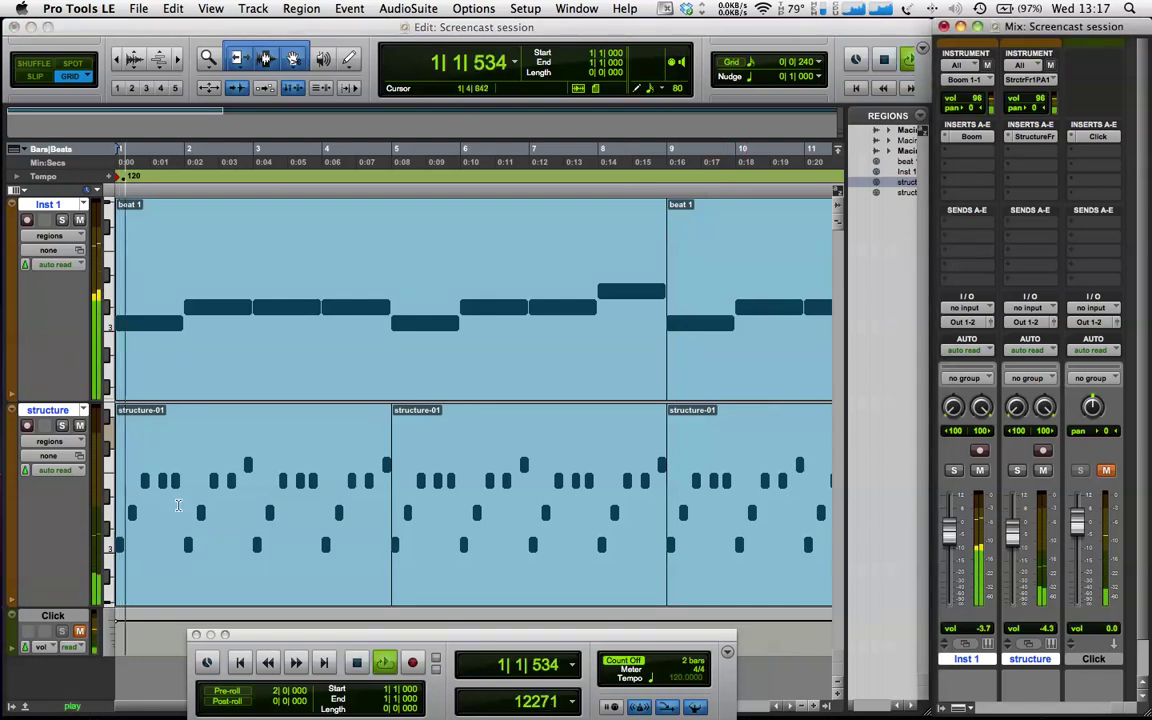
click(61, 426)
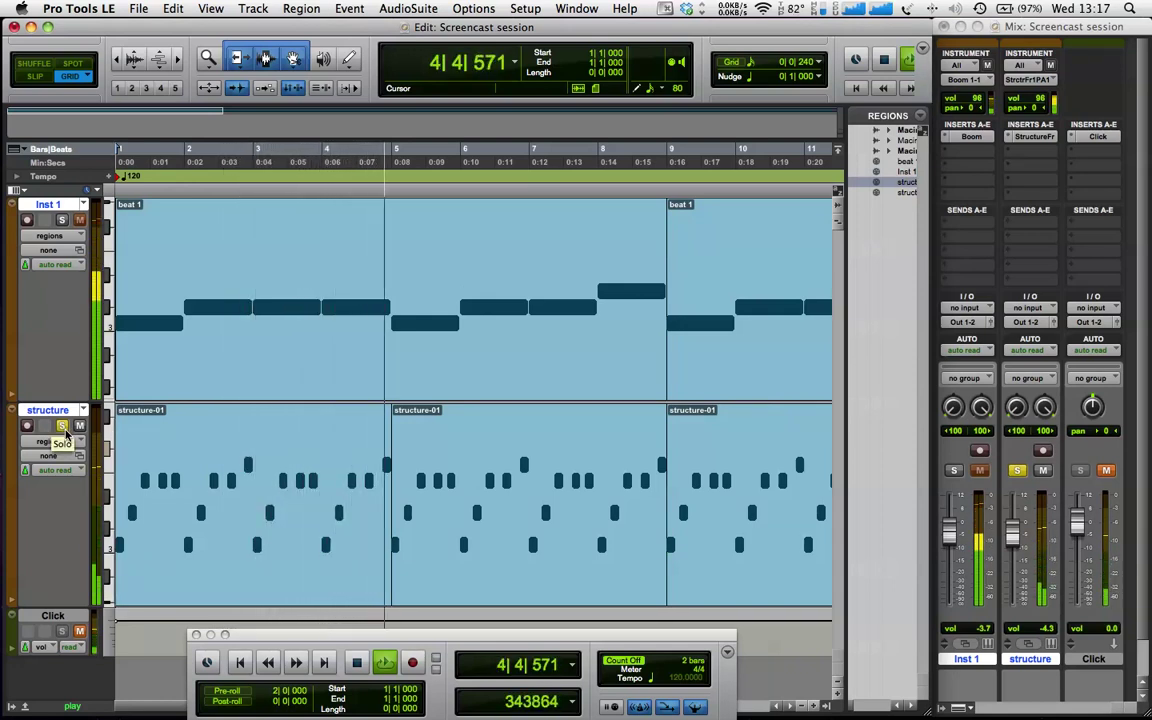
click(61, 426)
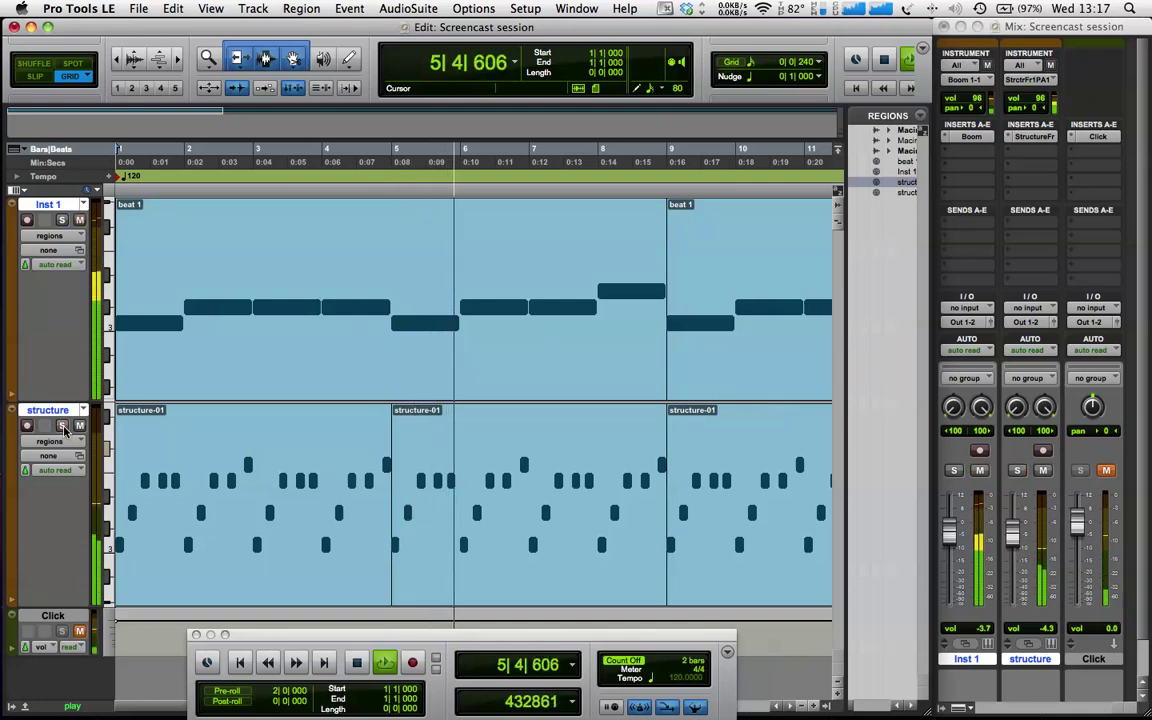
key(space)
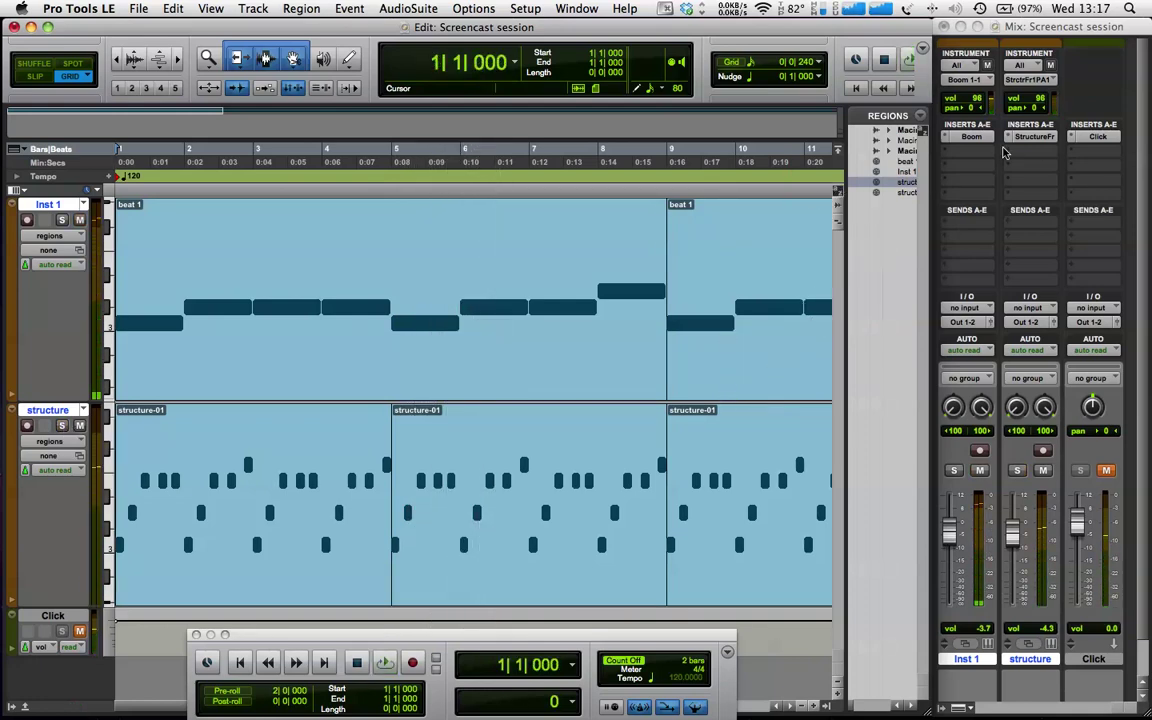
- Open the StructureFr insert, select the first xf_loop_215 patch, and show its EDIT 2 envelope page
click(1030, 136)
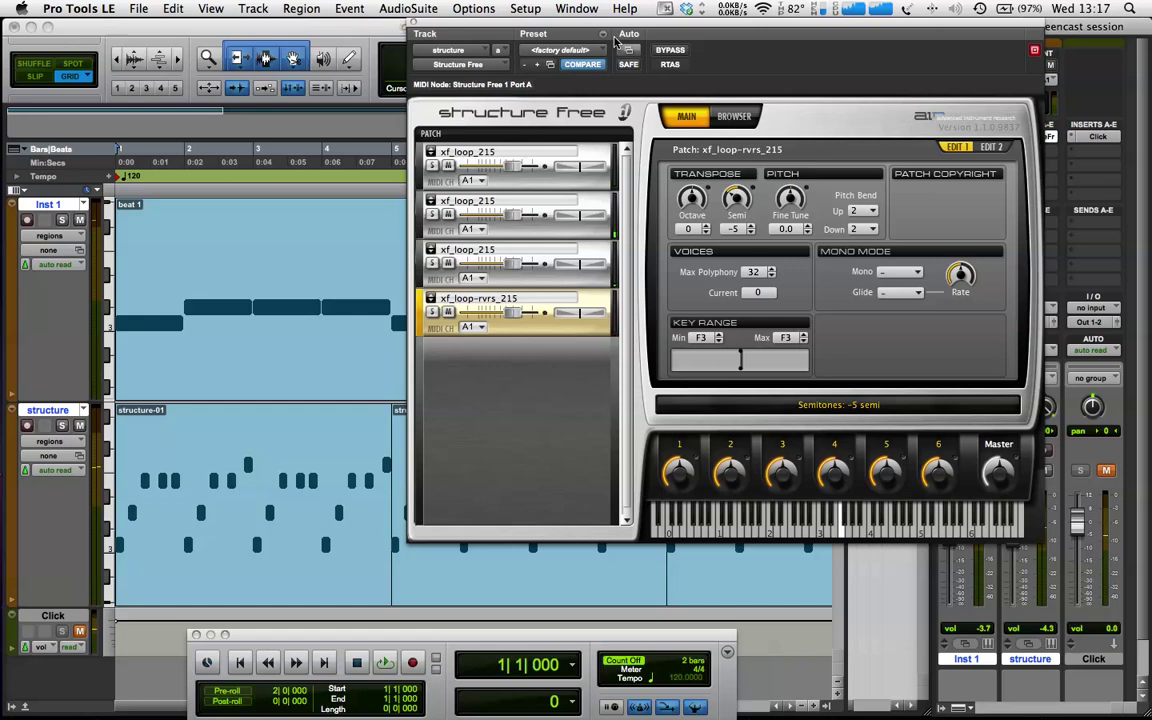
drag(612, 30, 524, 52)
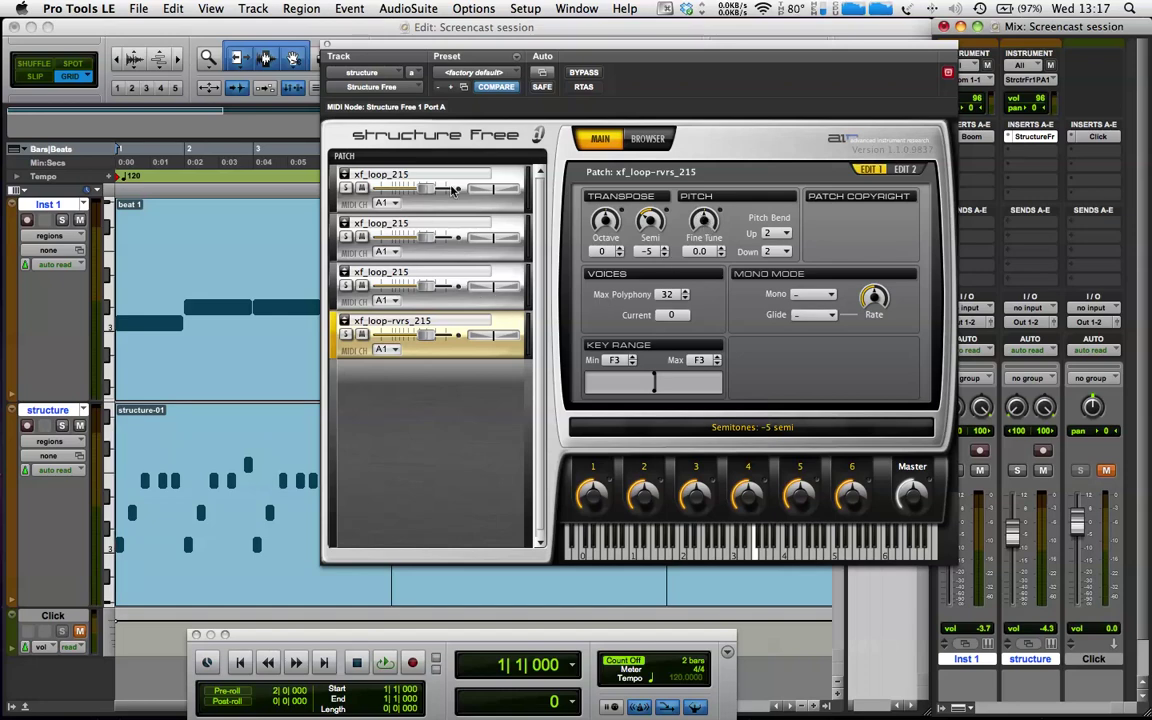
click(503, 180)
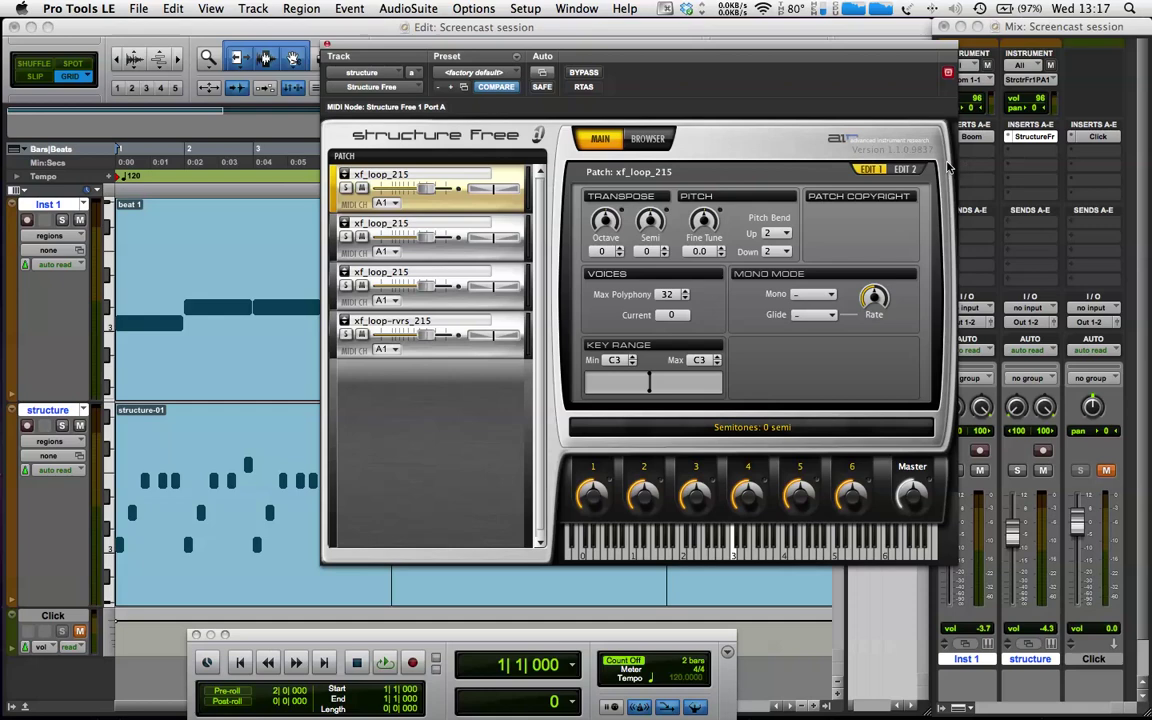
click(916, 170)
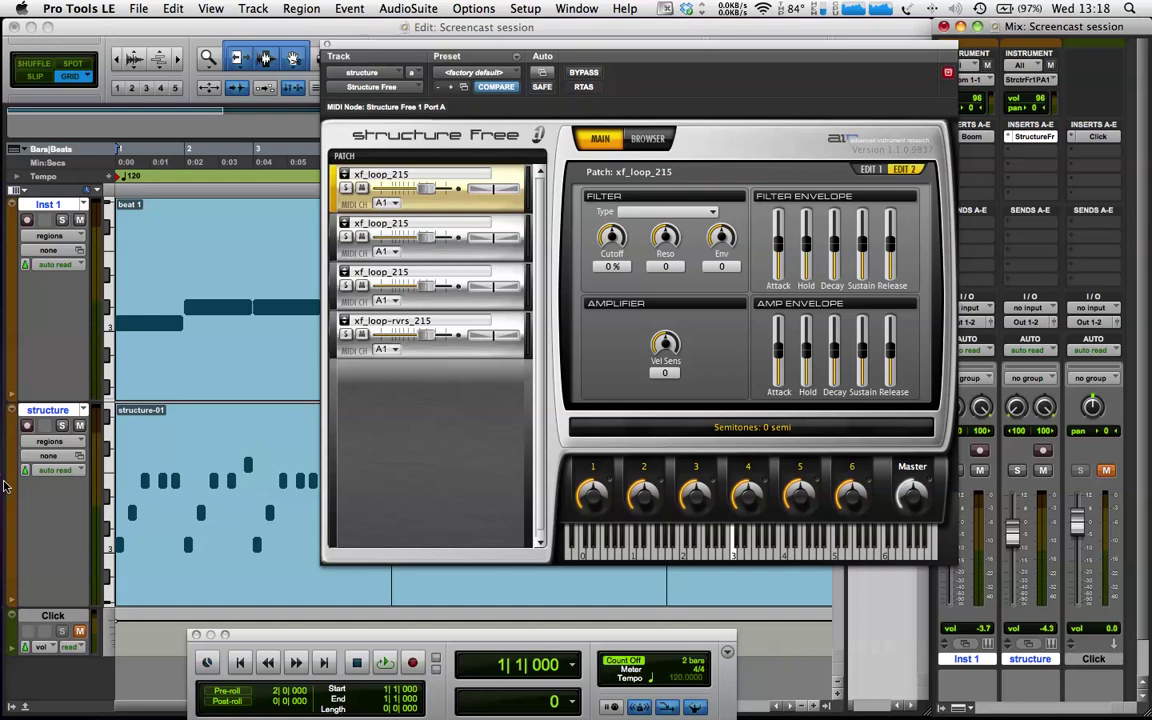
- Solo the structure track and play back its opening beat
click(61, 425)
key(space)
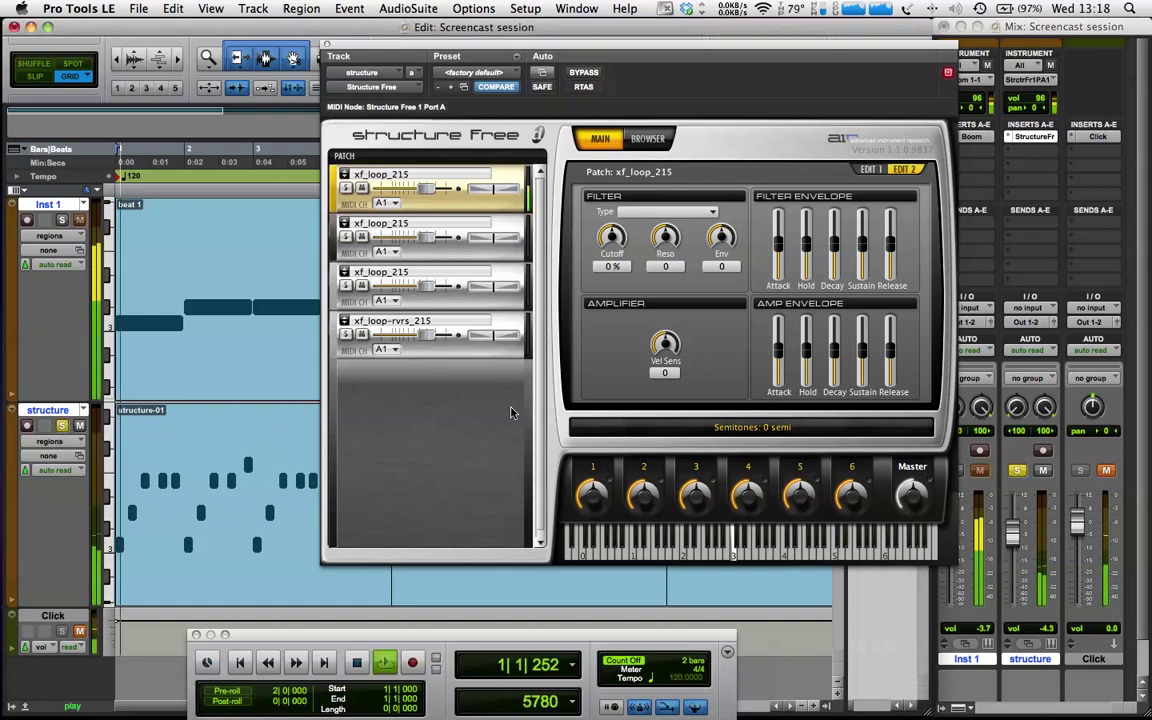
key(space)
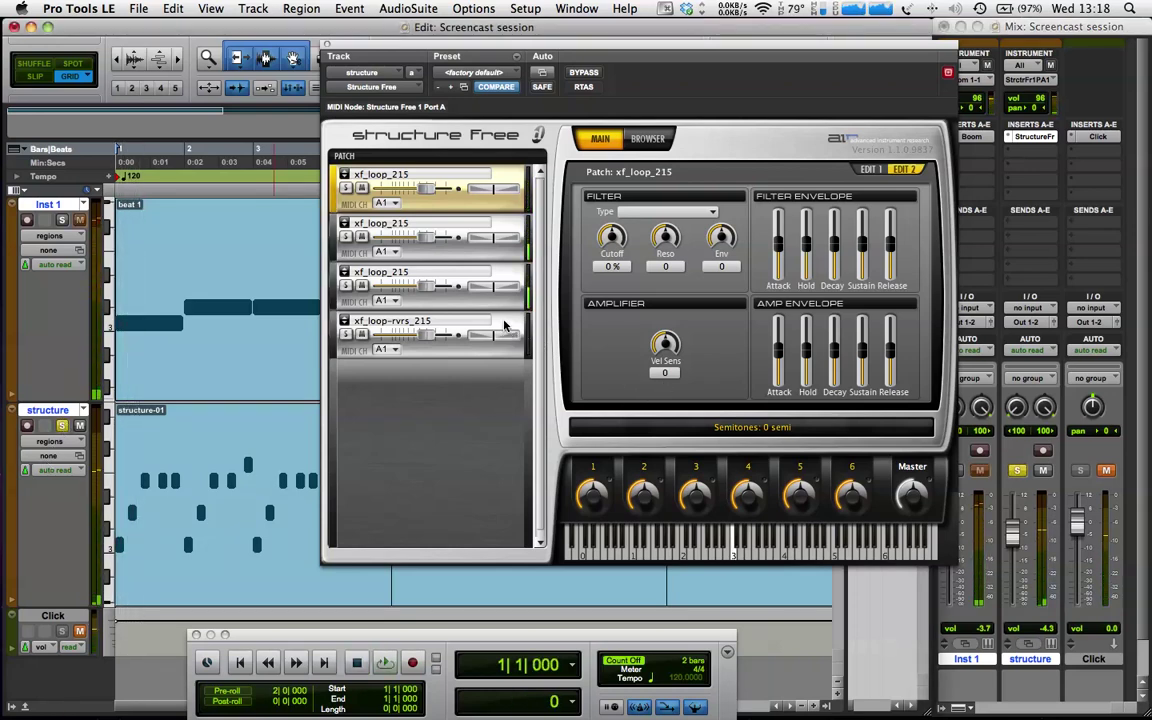
key(space)
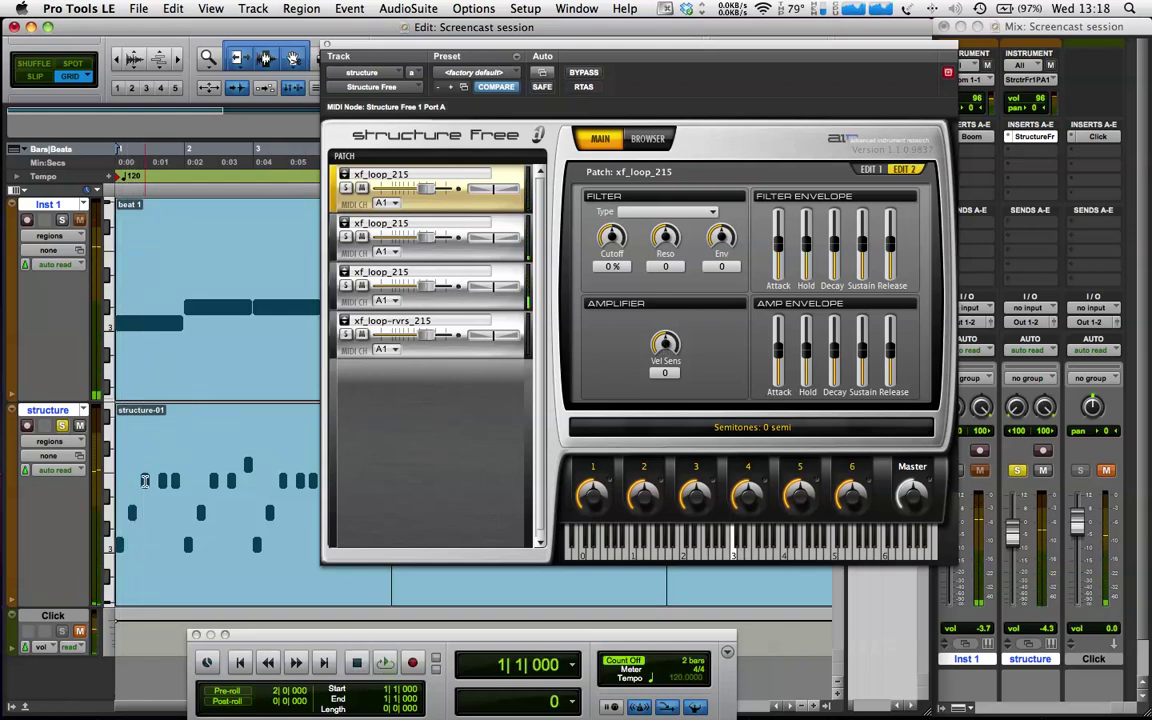
drag(146, 465, 112, 493)
key(space)
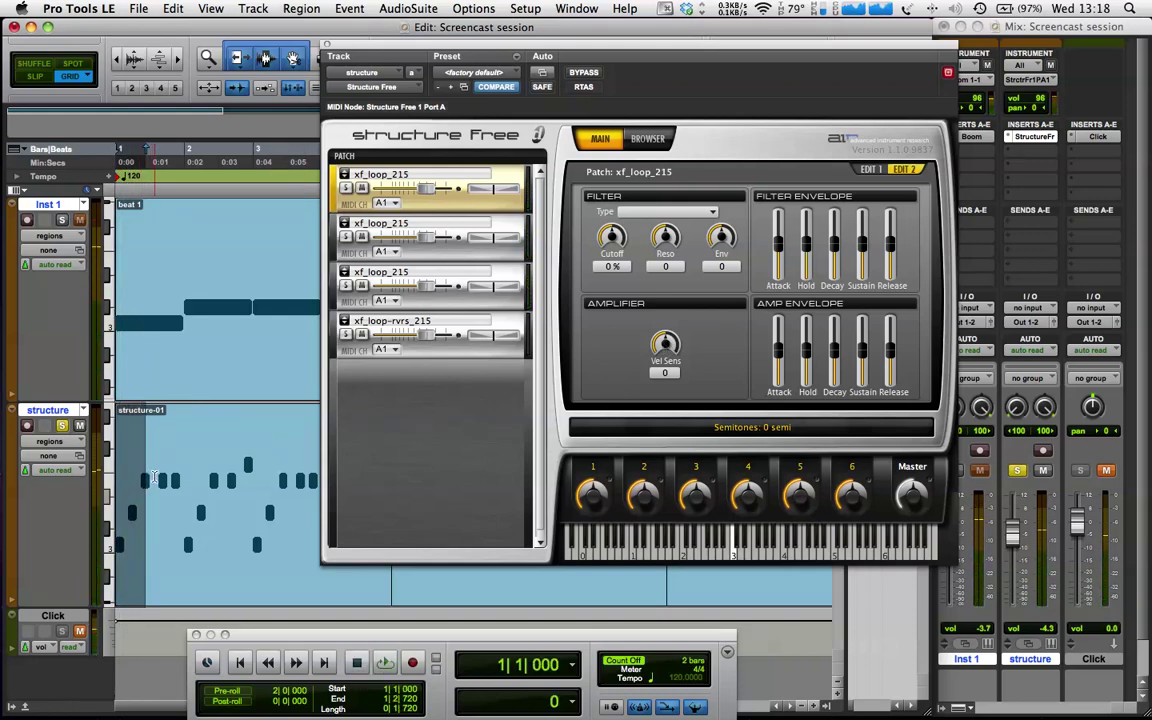
- Loop-play bar 1 and set the first patch's amp Release to +13 %, Attack at 0 %
click(154, 476)
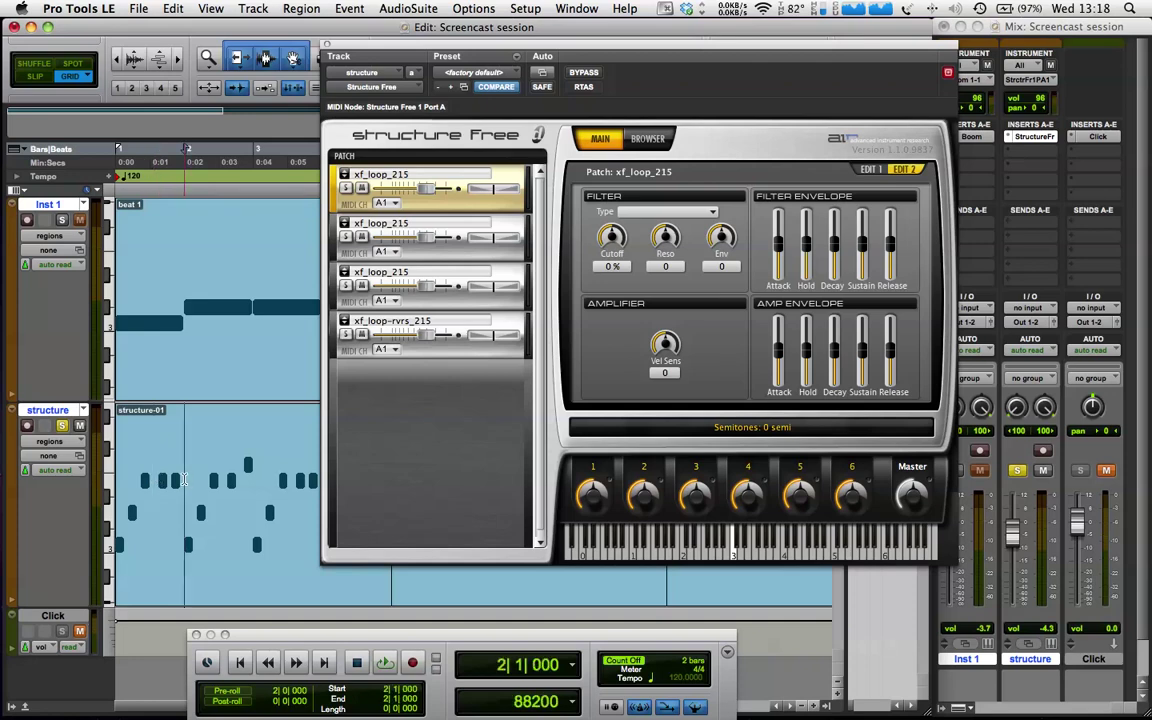
drag(184, 480, 85, 500)
key(space)
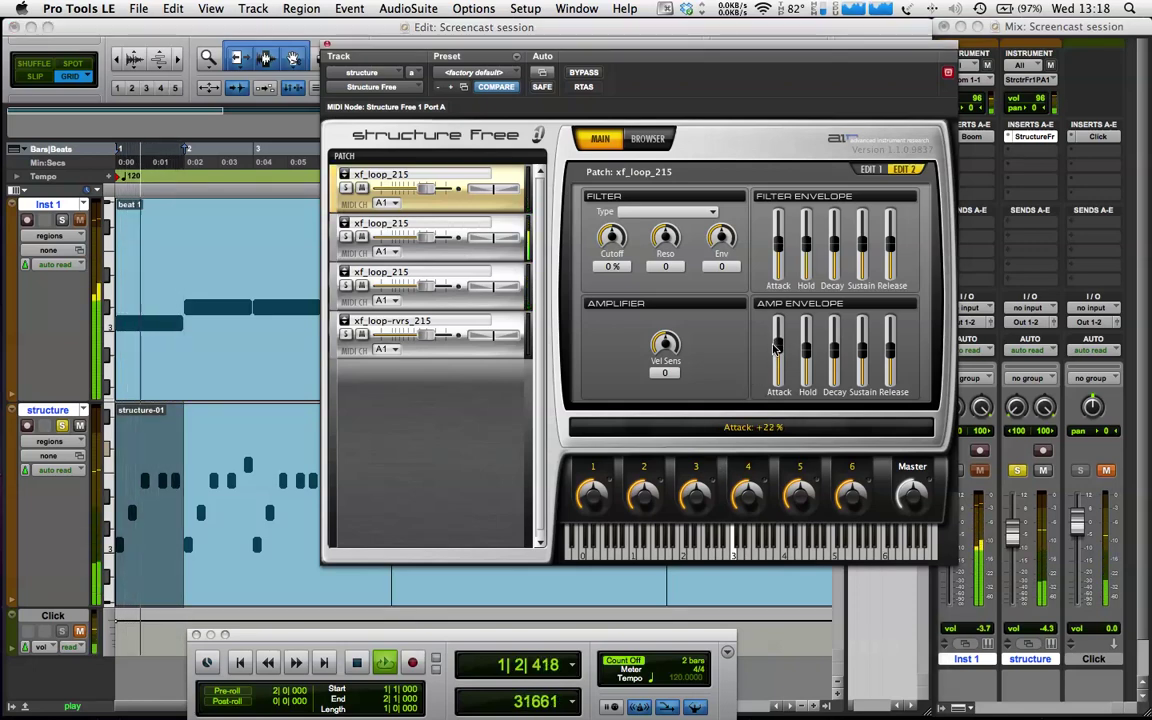
drag(778, 355, 781, 353)
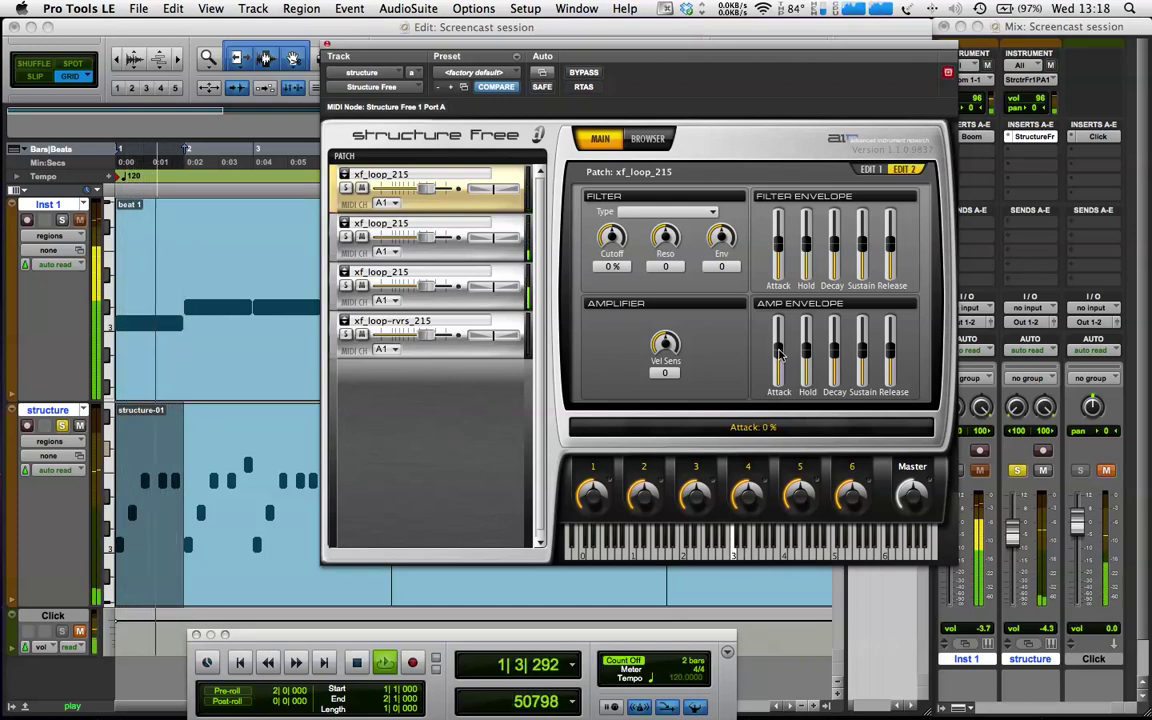
click(889, 347)
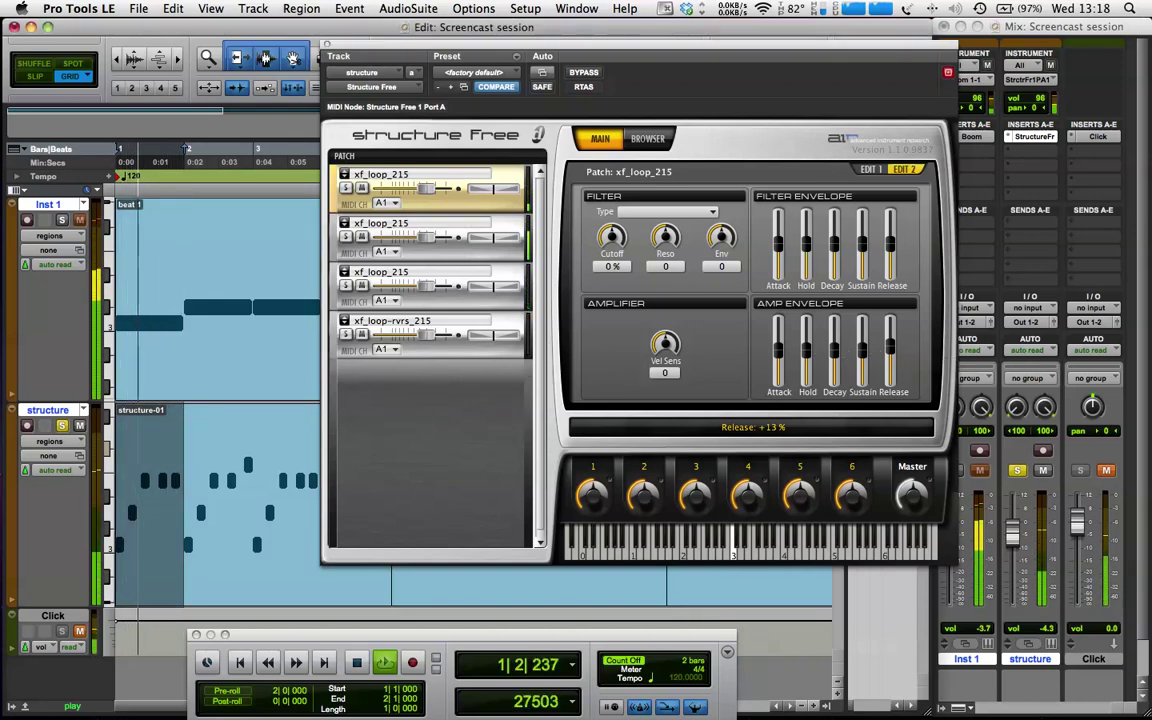
- Set patch 2's amp Sustain to -55 %, and patch 3's Release to +28 % and Hold to +19 %
click(510, 230)
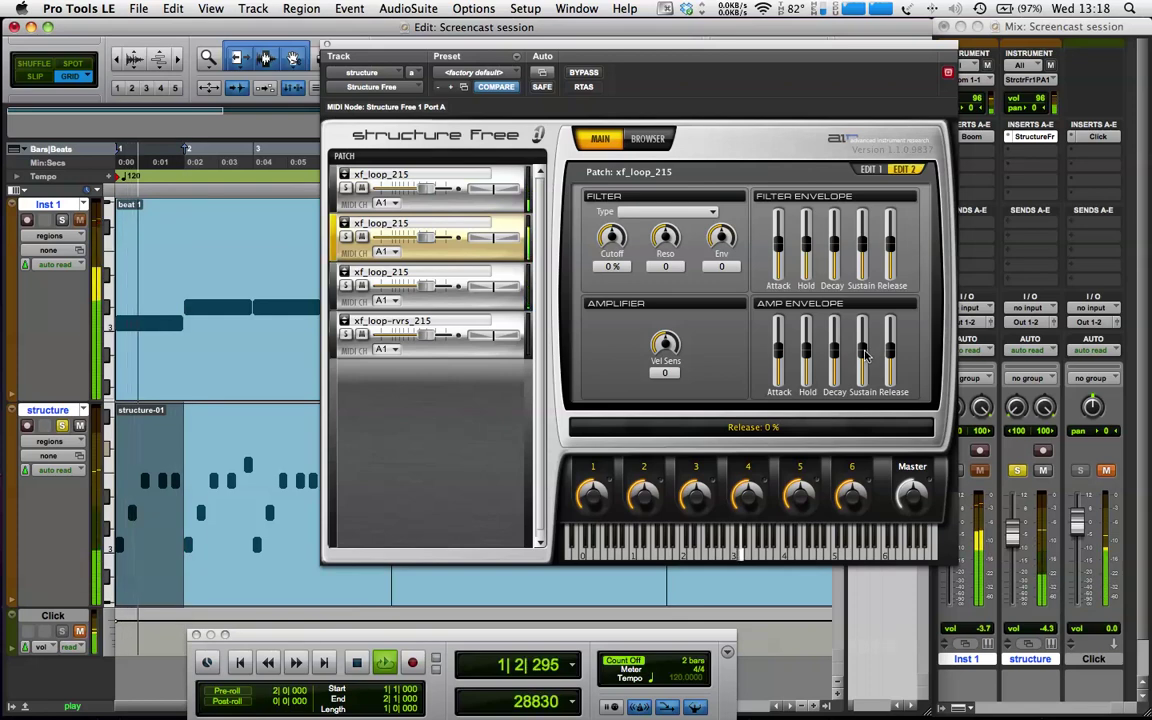
mouse_move(866, 361)
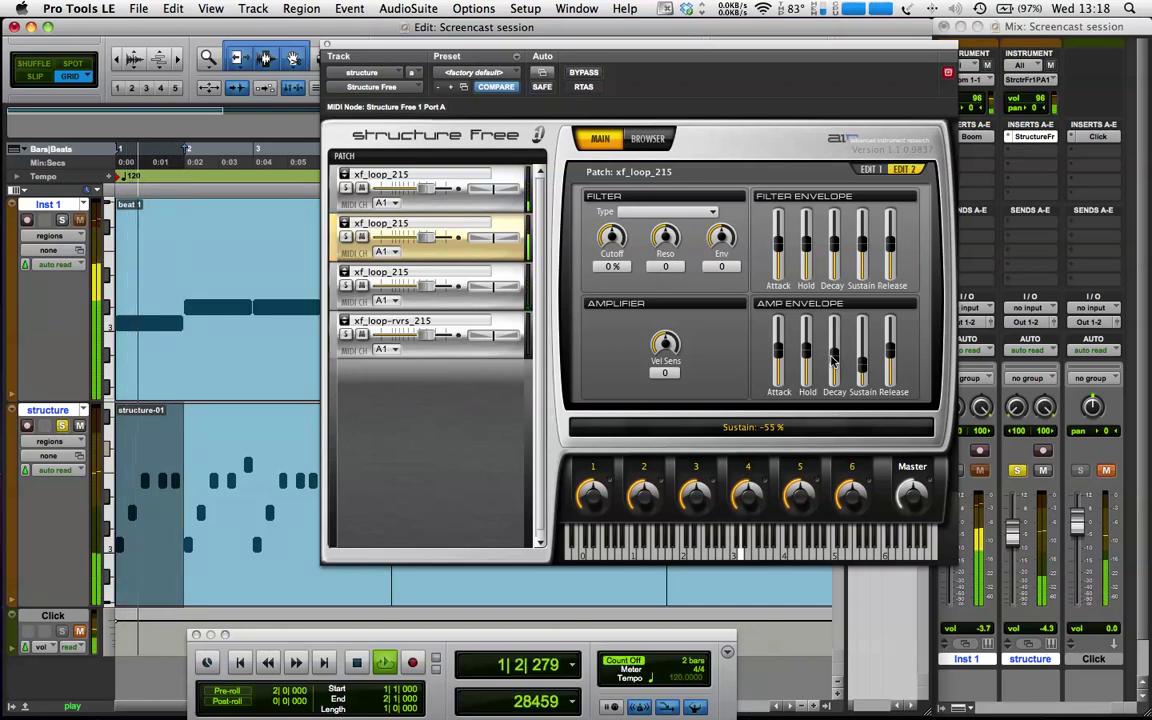
click(510, 281)
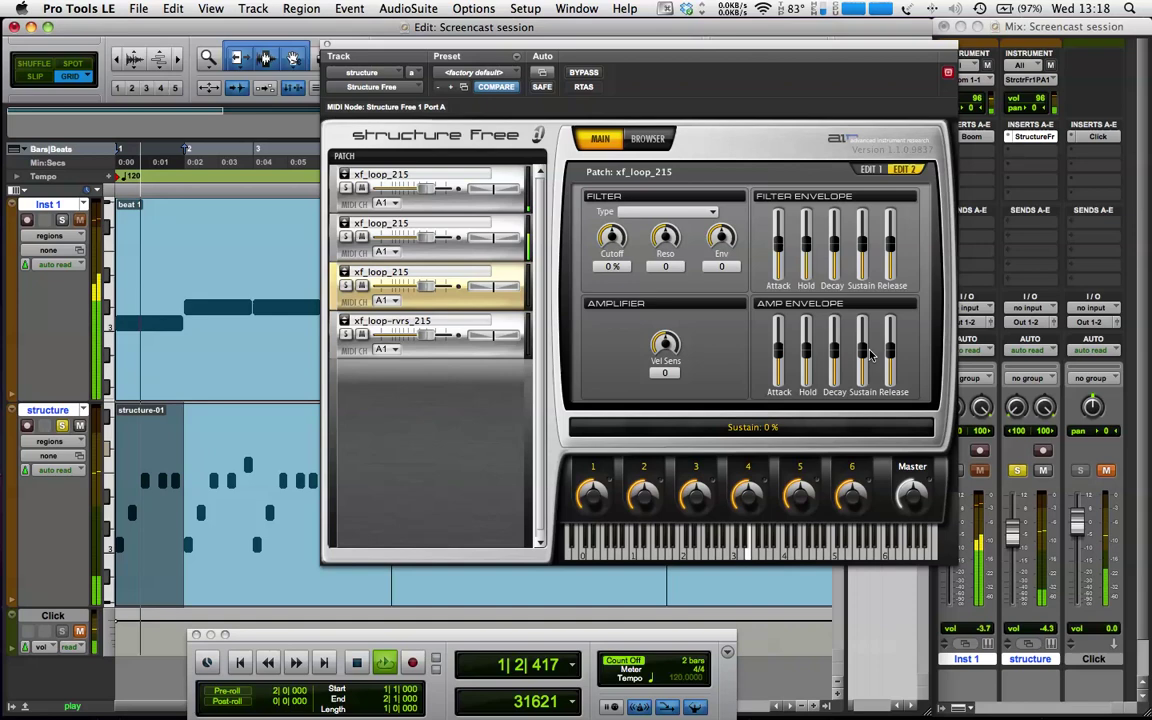
drag(889, 355, 845, 367)
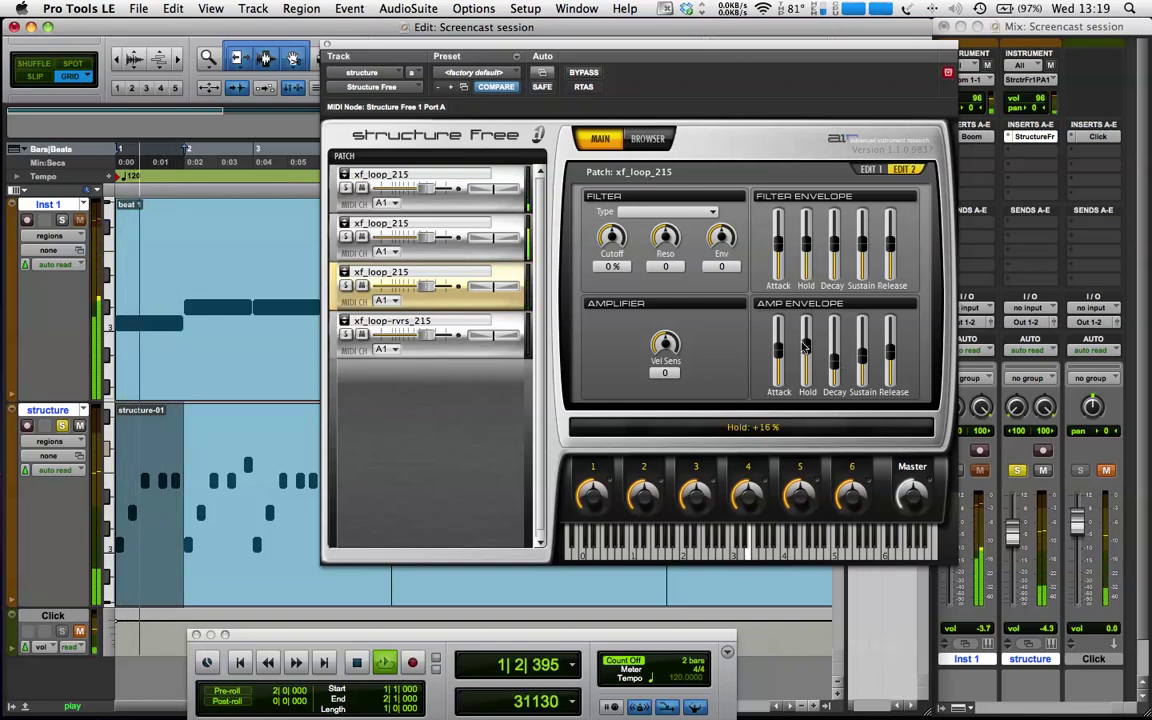
drag(802, 340, 803, 354)
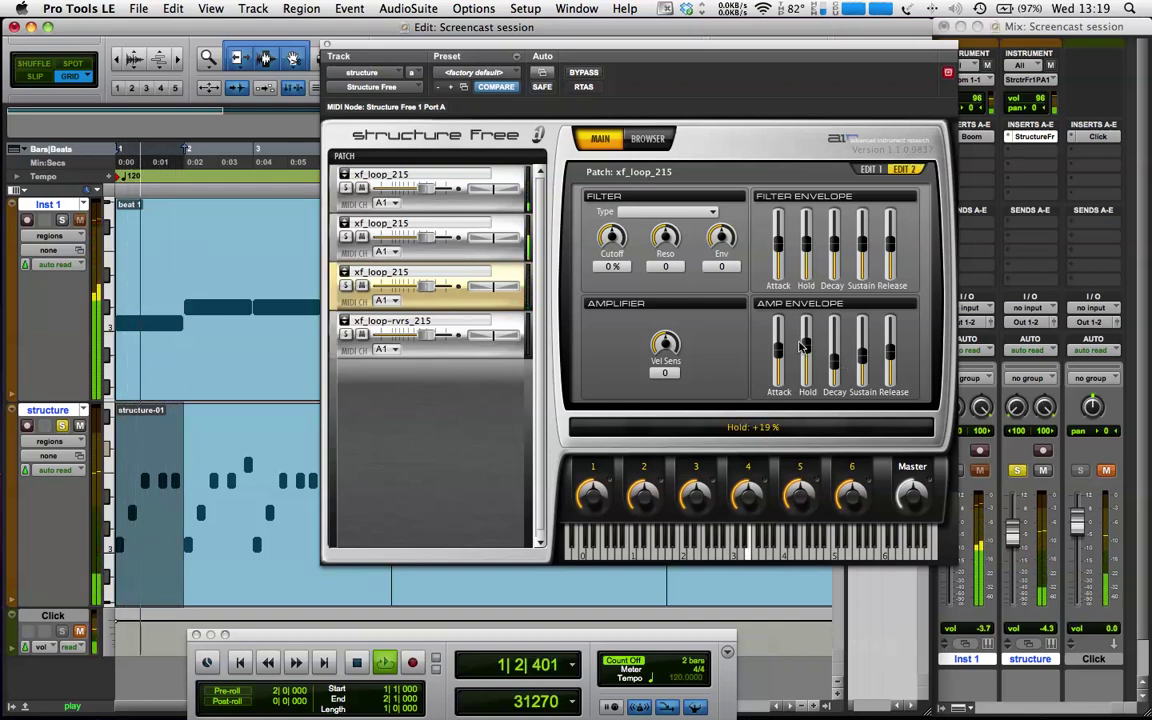
- Give the third xf_loop_215 patch an LP24 filter with lowered cutoff, then select the first patch
click(668, 212)
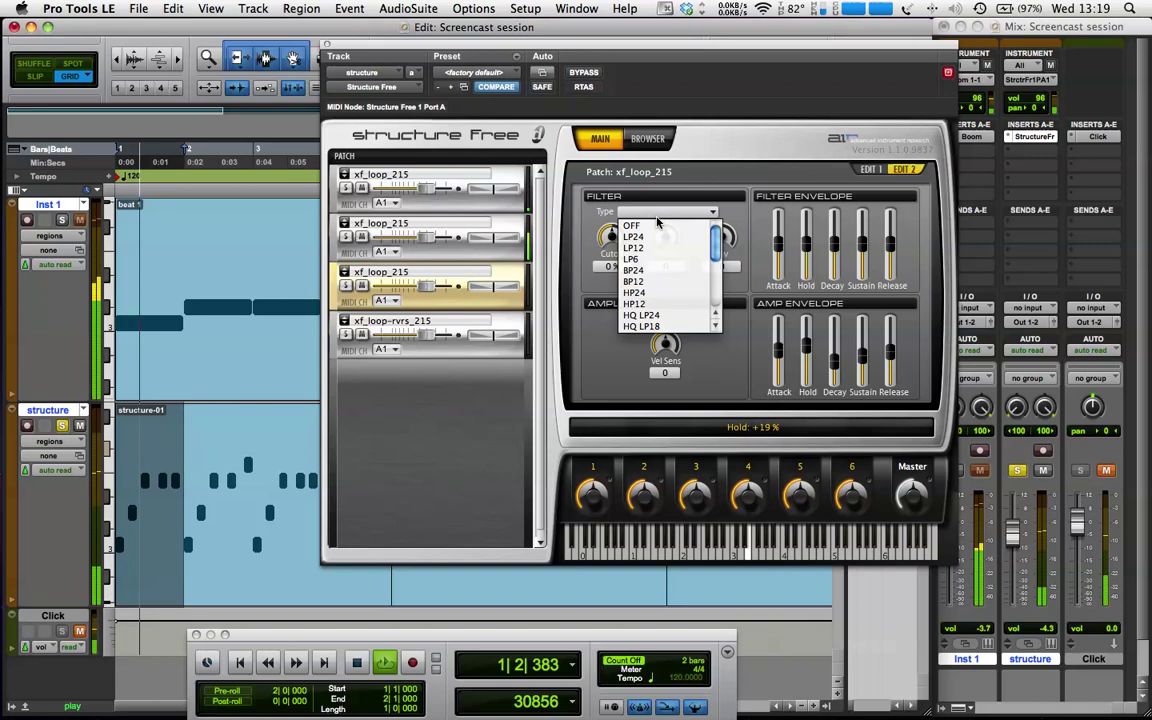
click(588, 244)
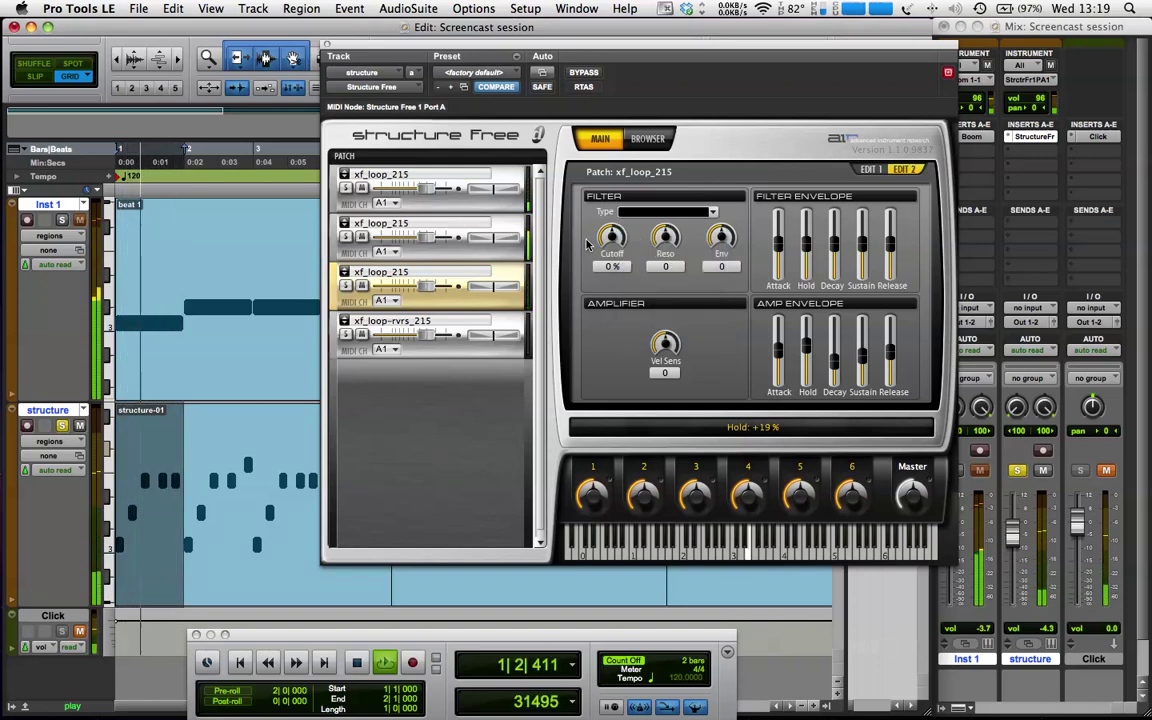
click(642, 213)
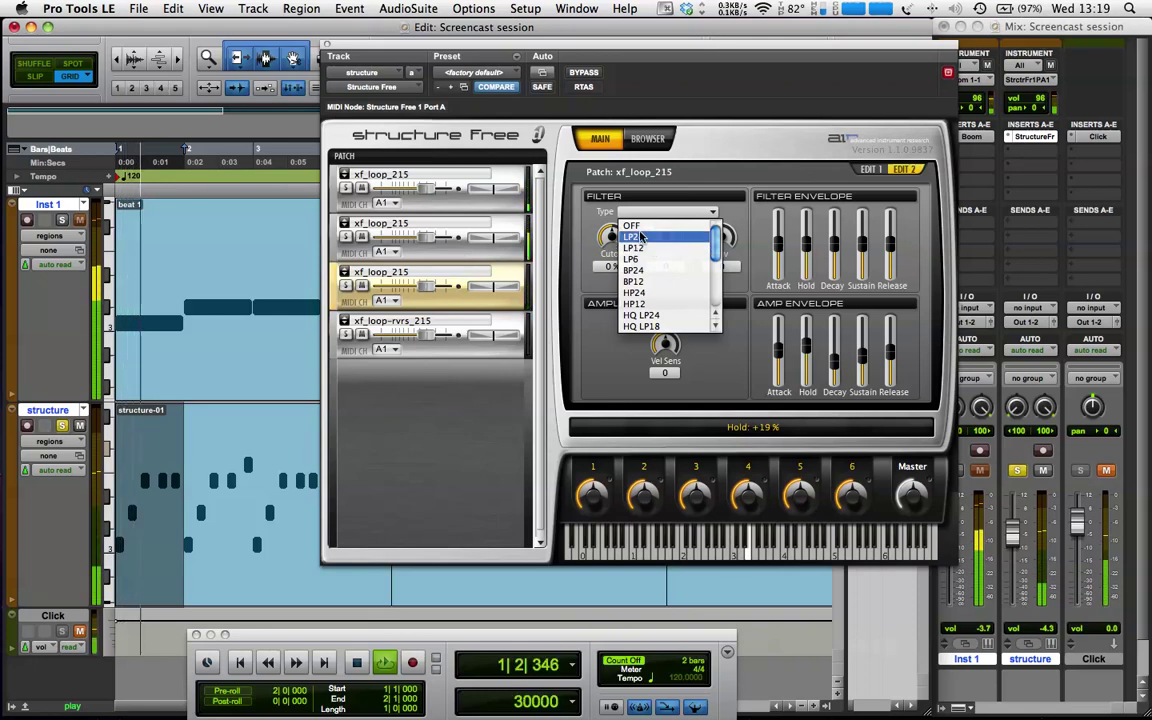
click(643, 238)
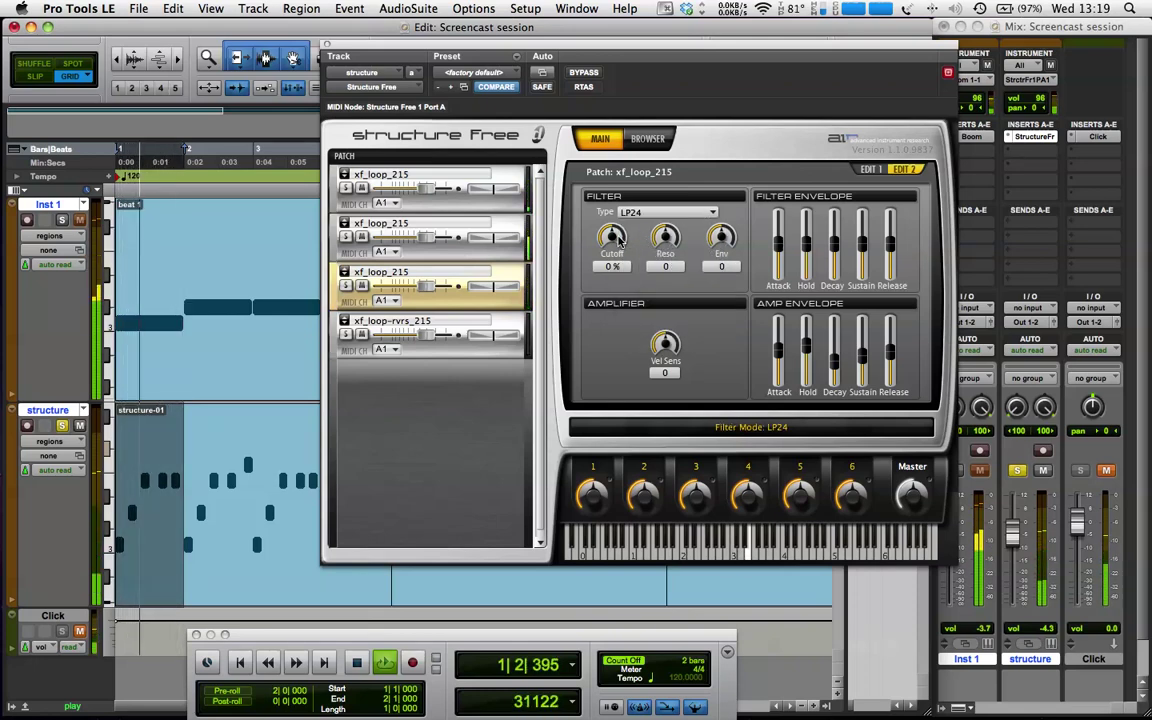
drag(628, 258, 612, 235)
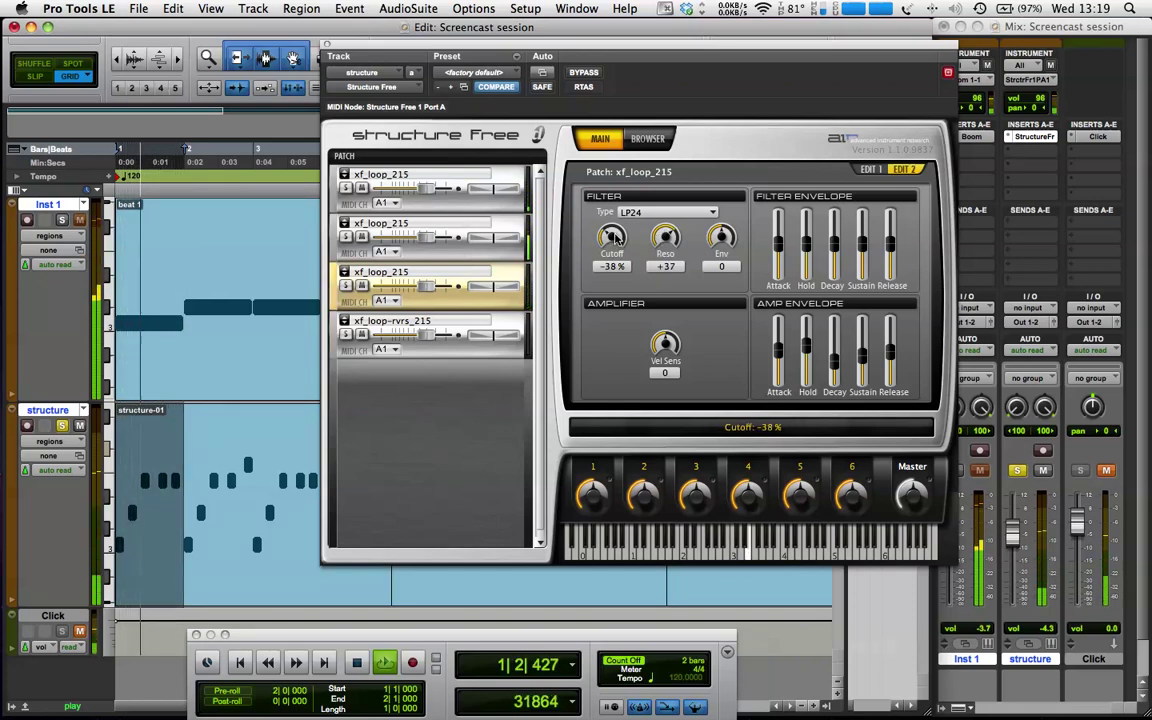
click(518, 207)
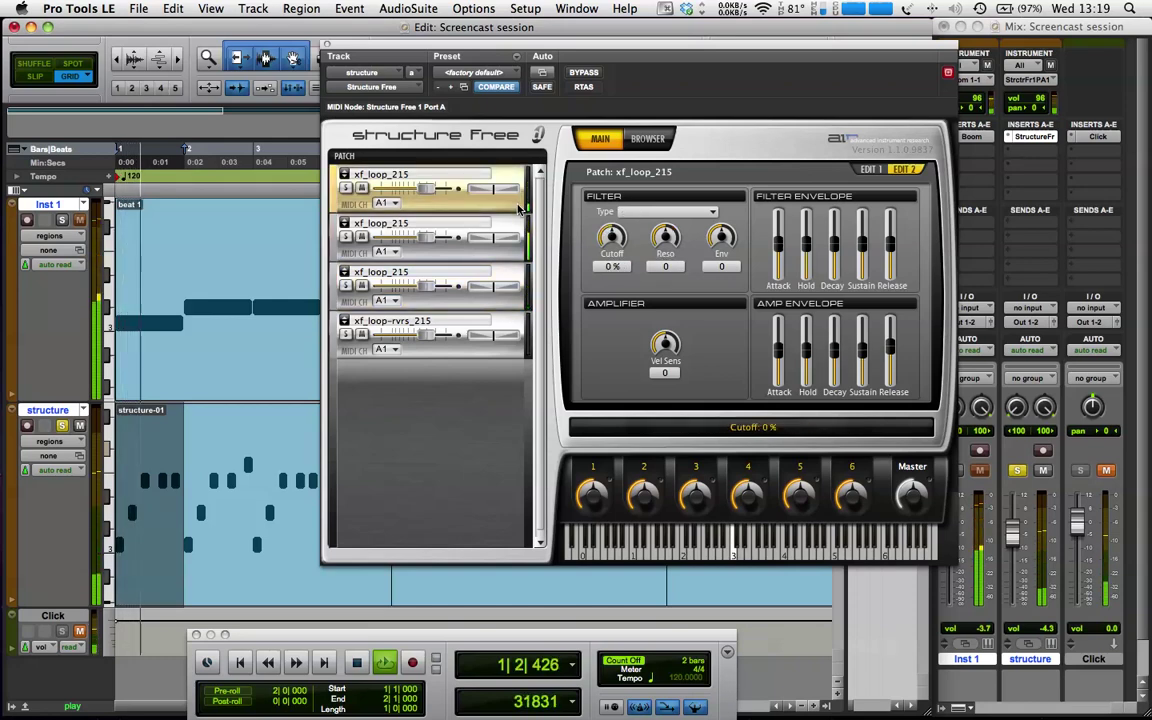
- Raise the xf_loop-rvrs_215 patch's filter Reso to +16 and briefly play from bar 3
click(500, 321)
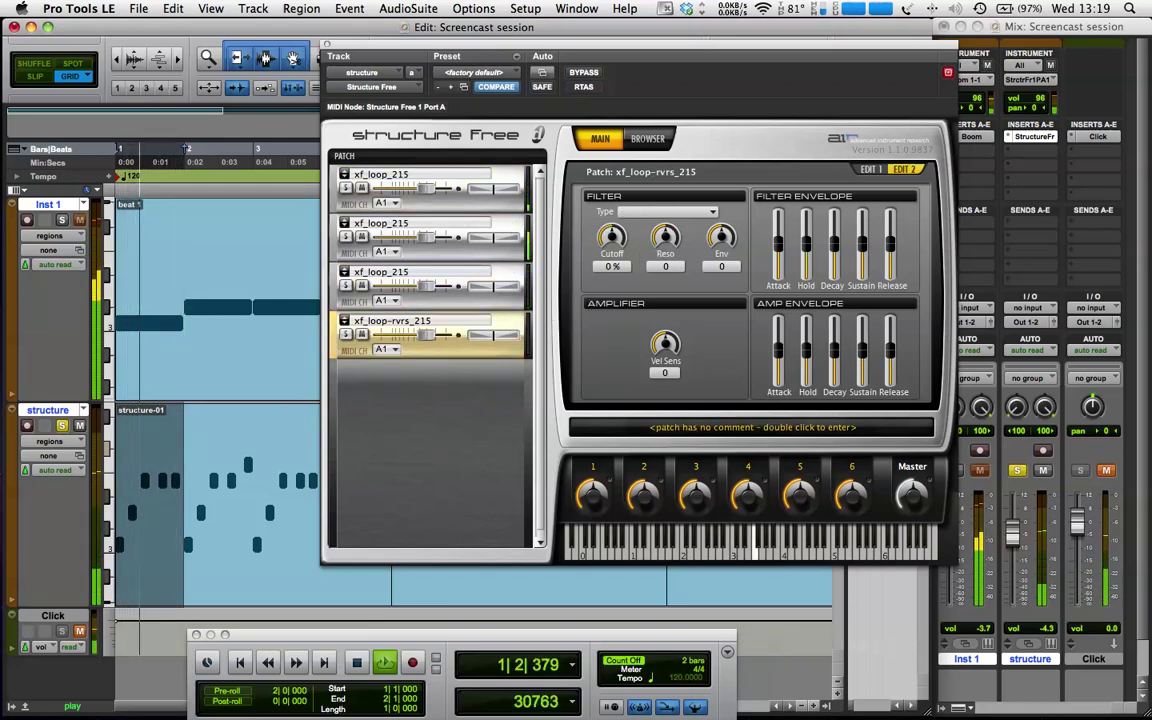
drag(666, 240, 667, 232)
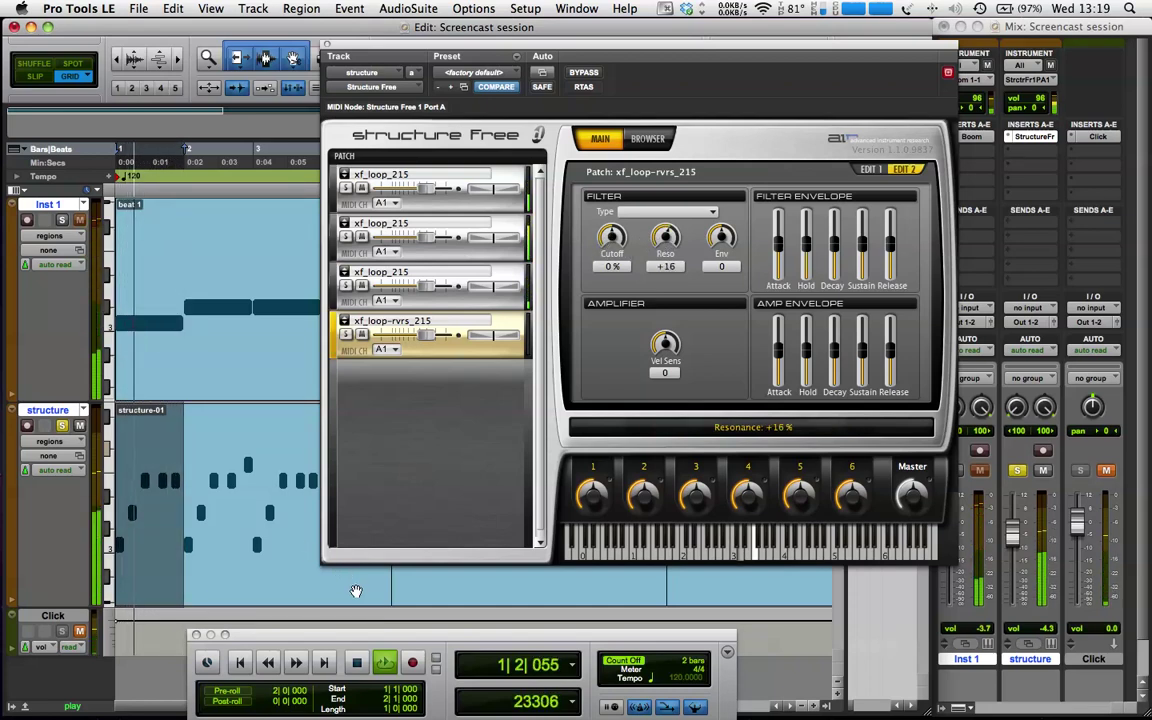
key(space)
click(297, 457)
key(space)
key(space)
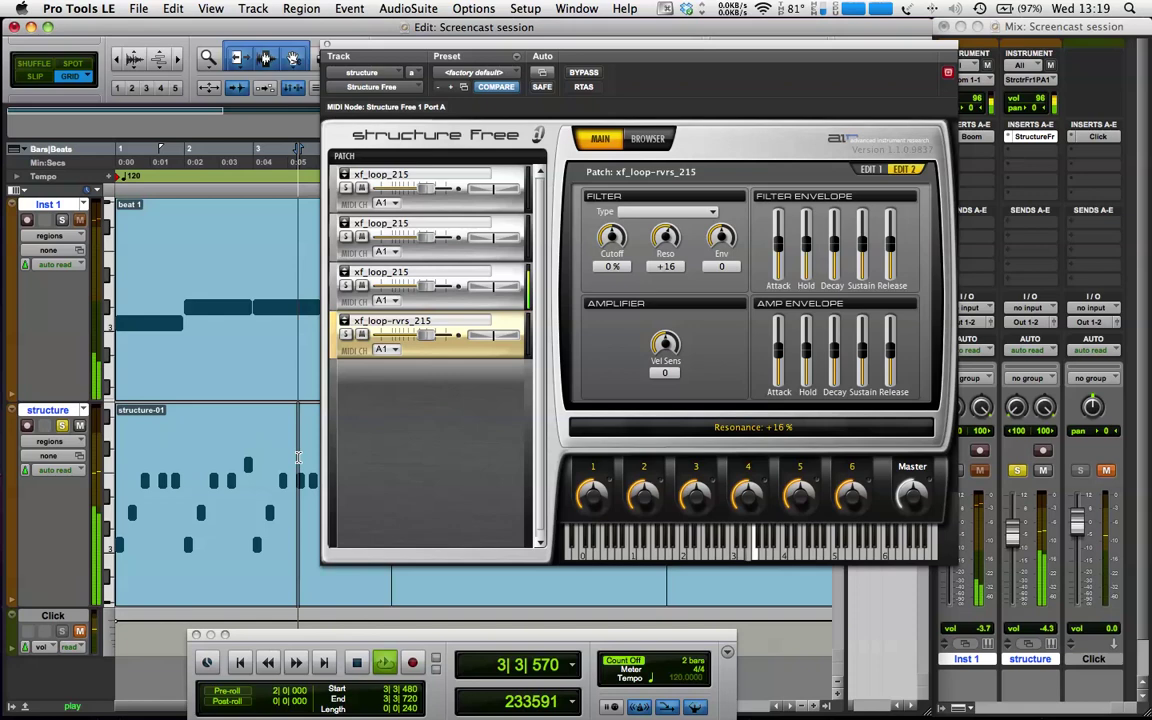
- Select bar 4 (4|1–5|1) on the structure track and loop-play it
drag(370, 50, 490, 45)
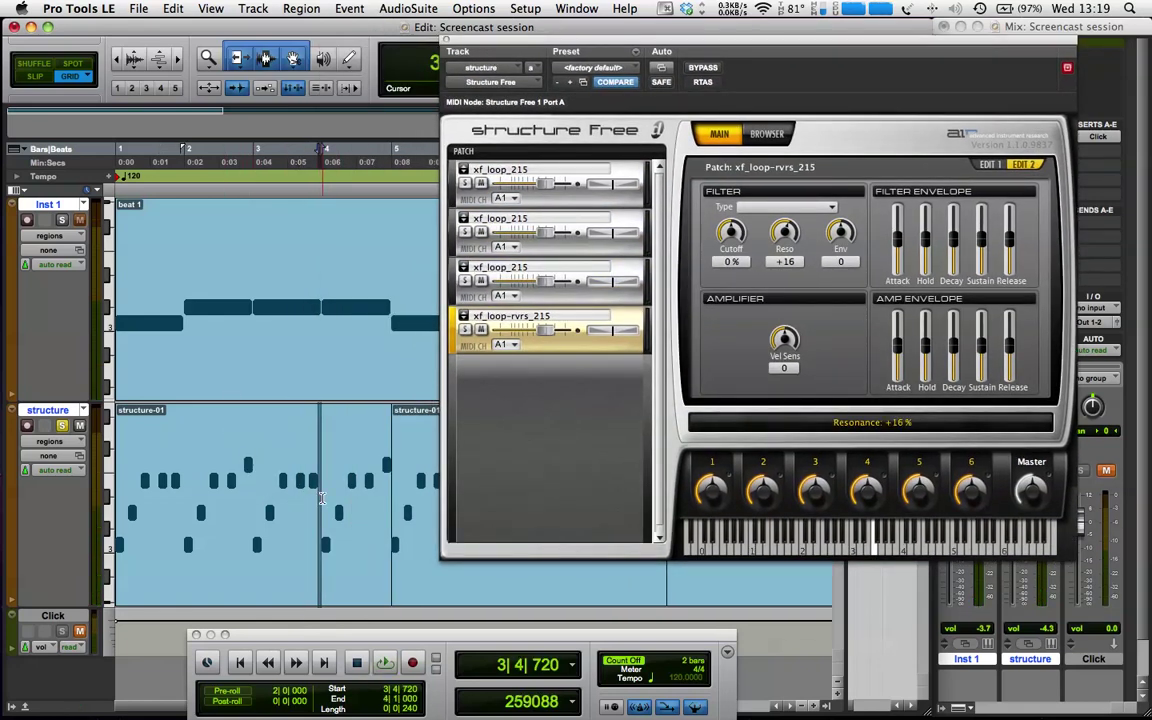
click(324, 500)
triple_click(320, 491)
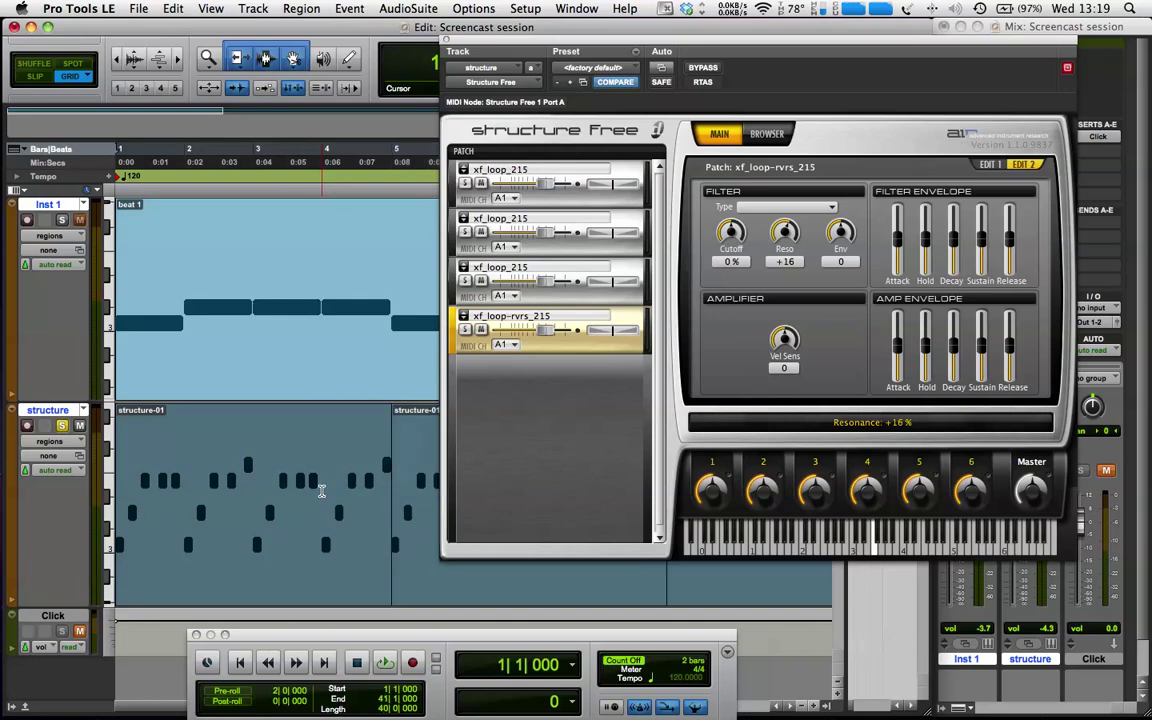
click(403, 465)
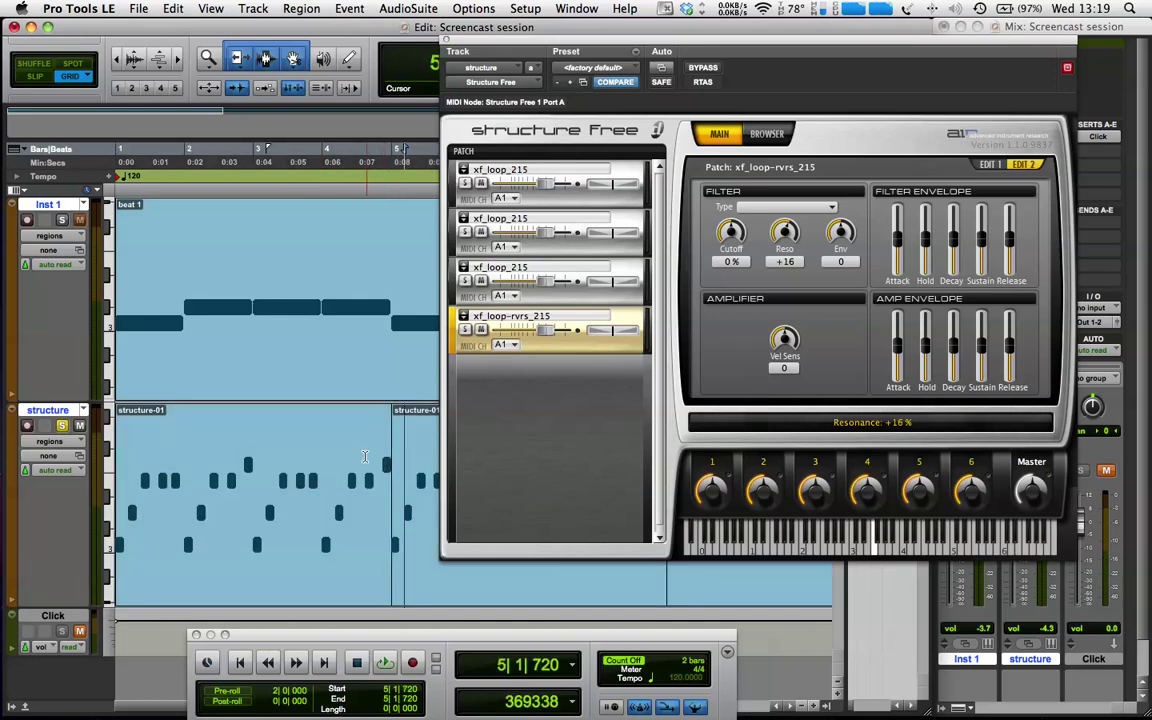
drag(318, 460, 389, 460)
key(space)
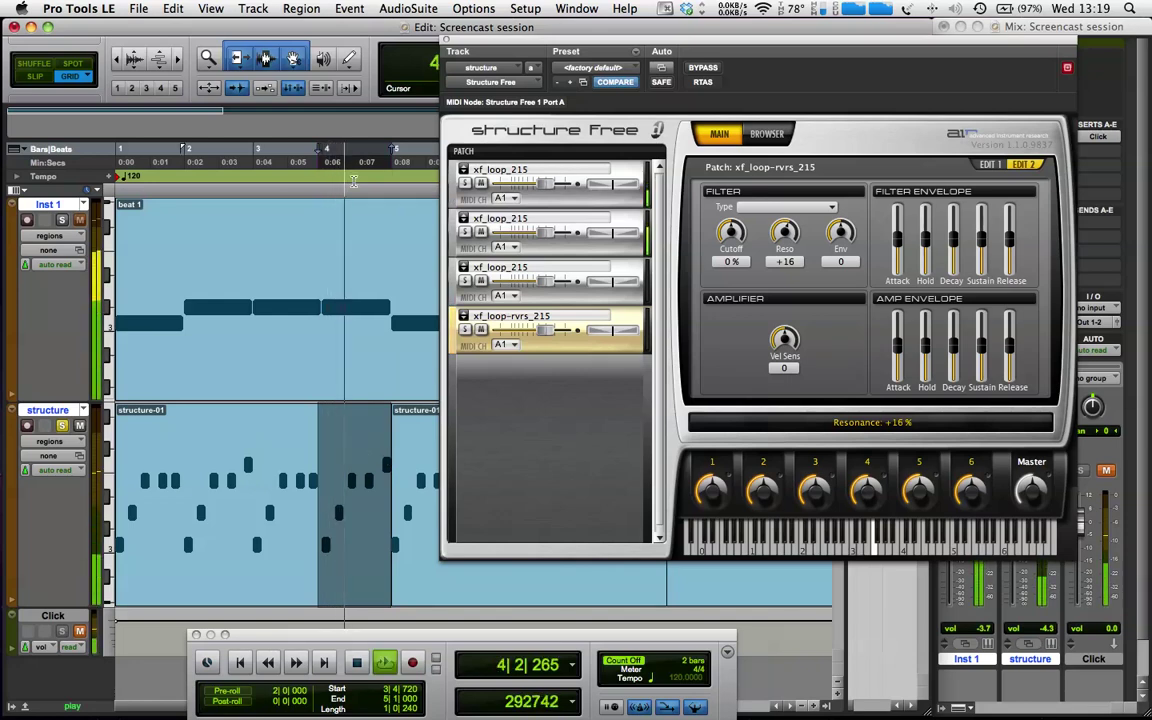
key(space)
drag(322, 150, 325, 152)
key(space)
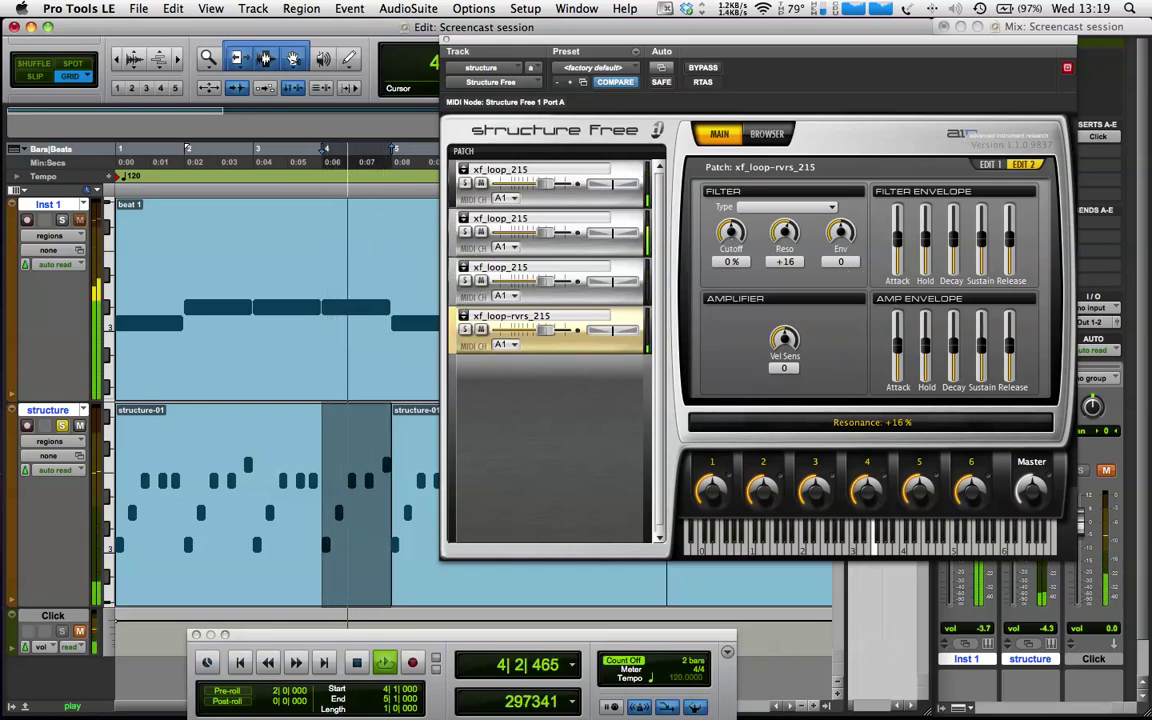
- Set the reversed patch's amp envelope Attack to +4 %
mouse_move(900, 345)
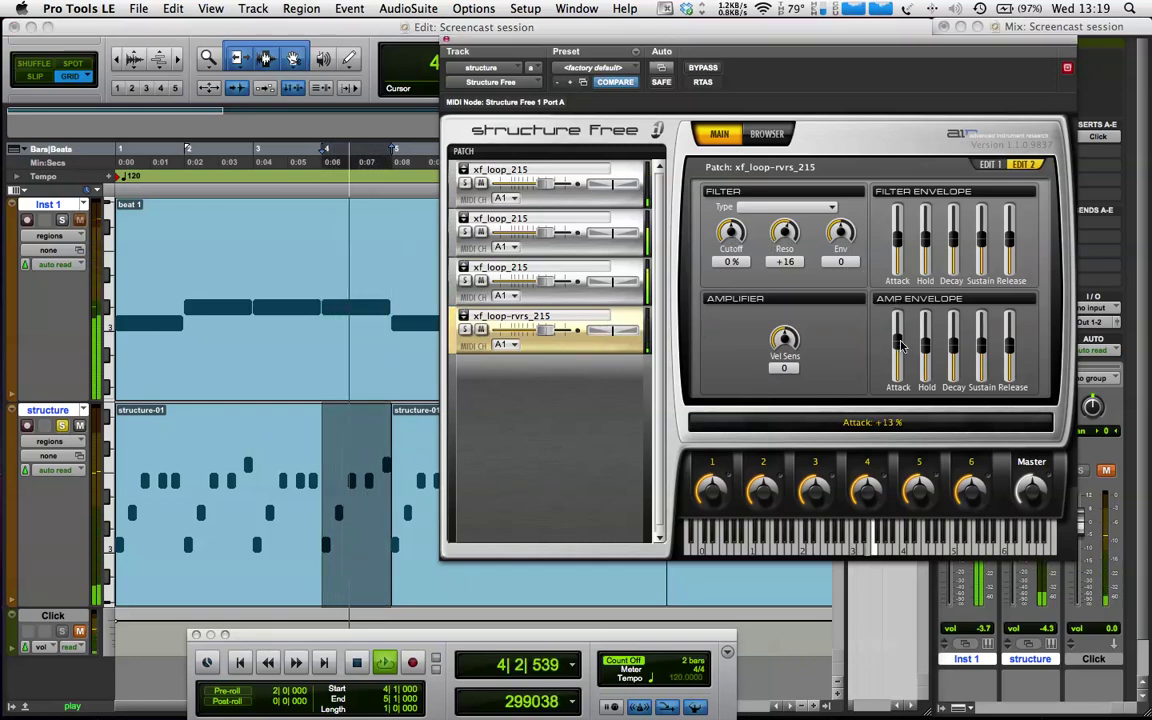
drag(900, 345, 898, 343)
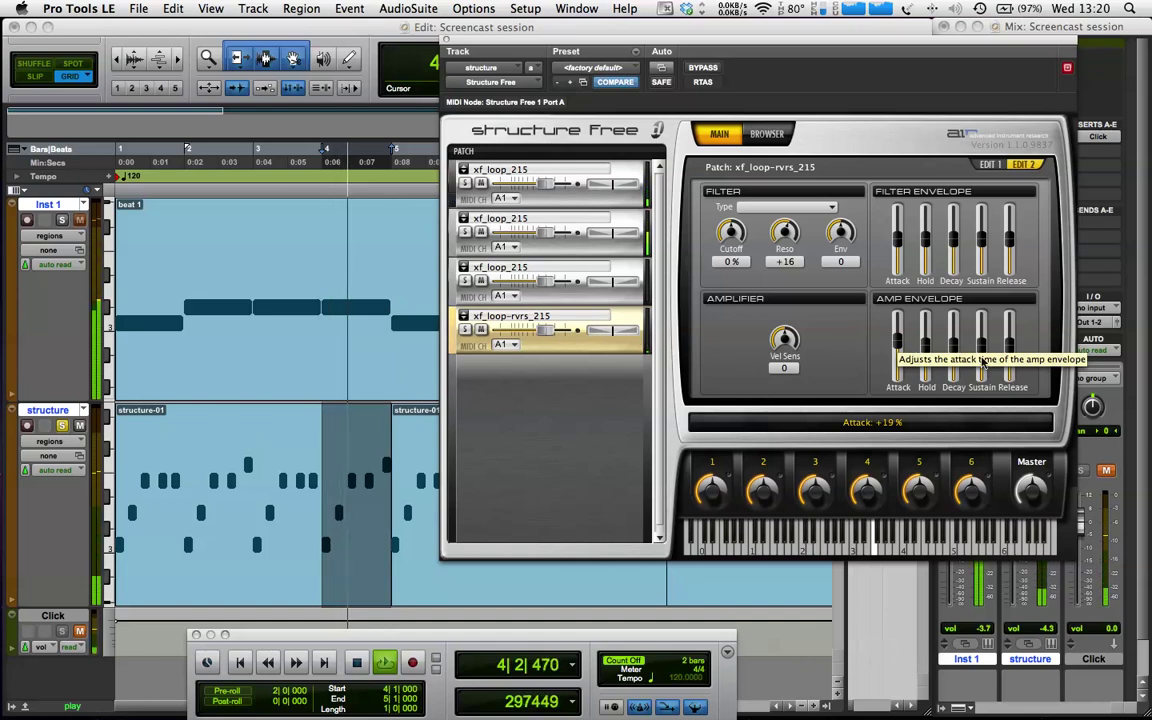
drag(897, 340, 903, 347)
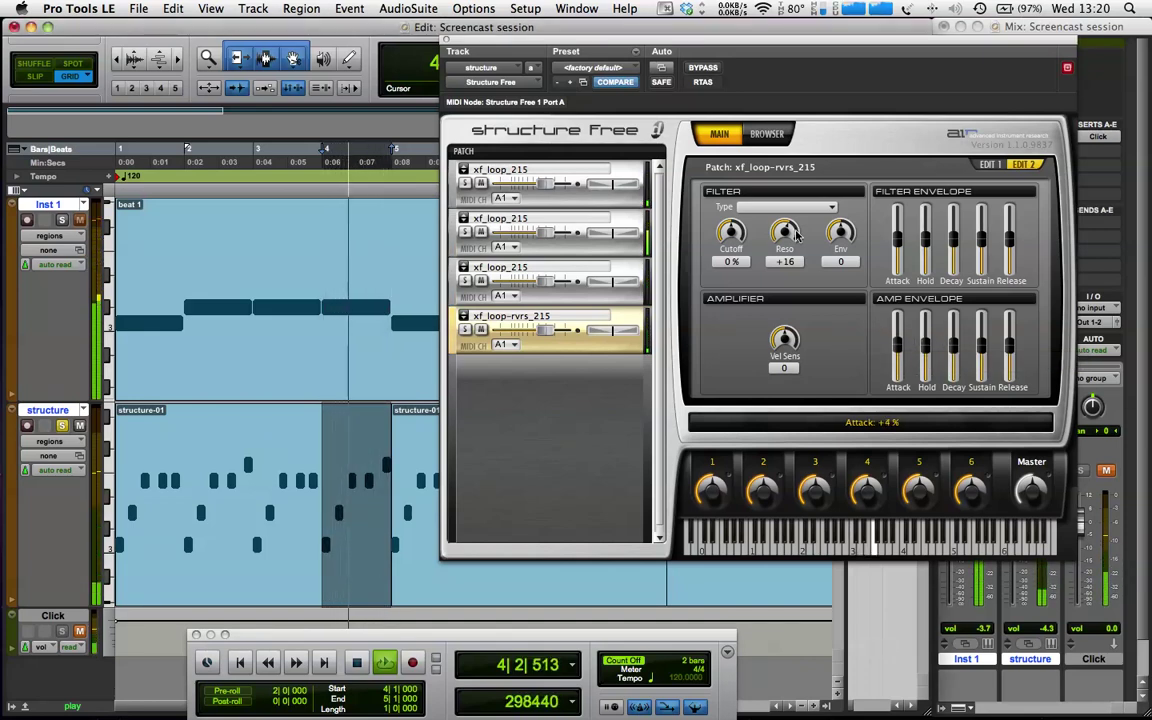
click(743, 210)
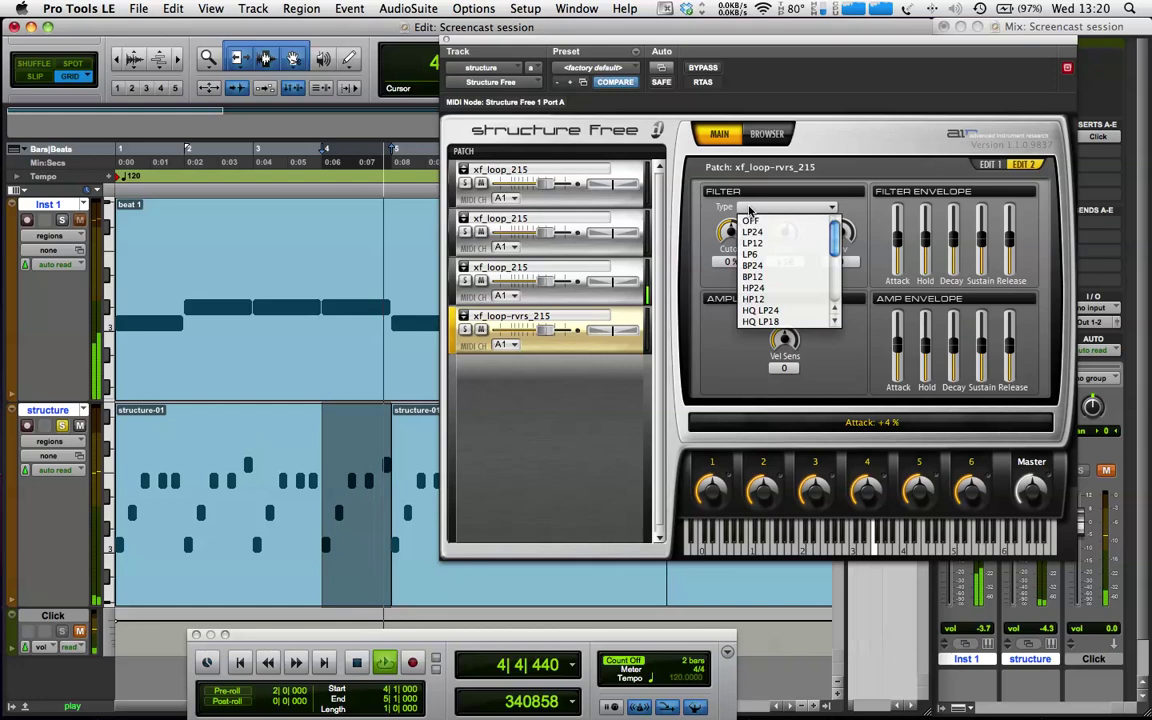
- Switch the reversed patch's filter to HP24 with Cutoff -73 %, Reso +52 and Env +37
click(762, 288)
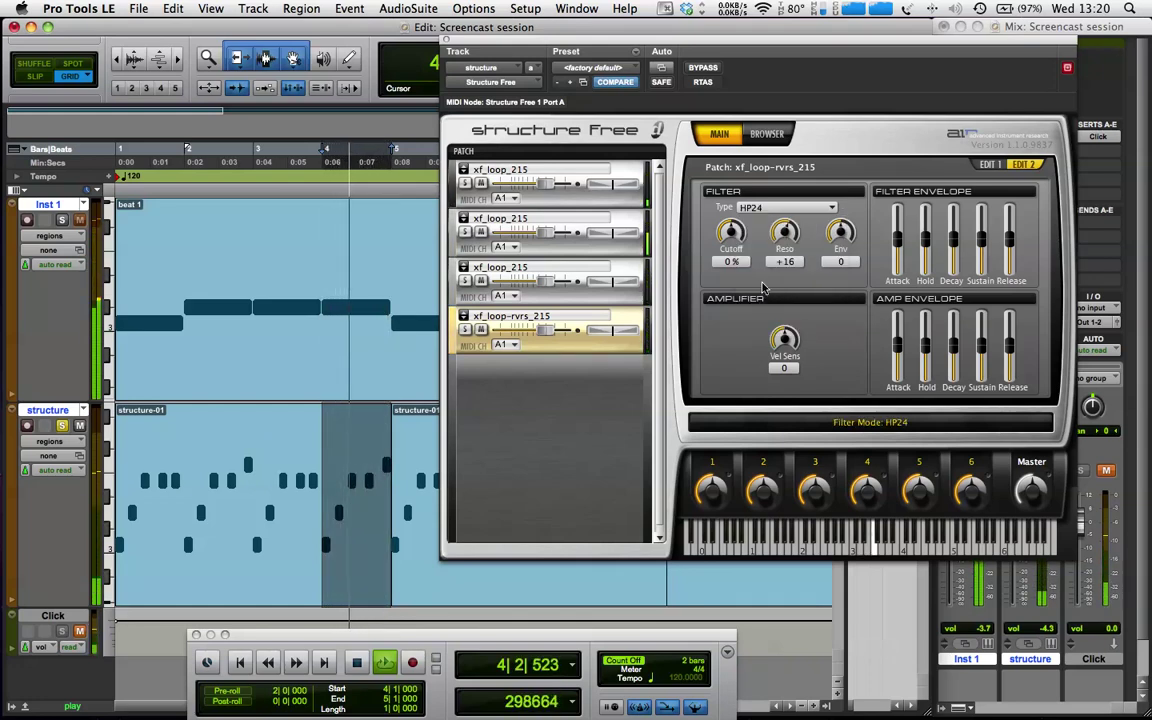
drag(725, 236, 734, 257)
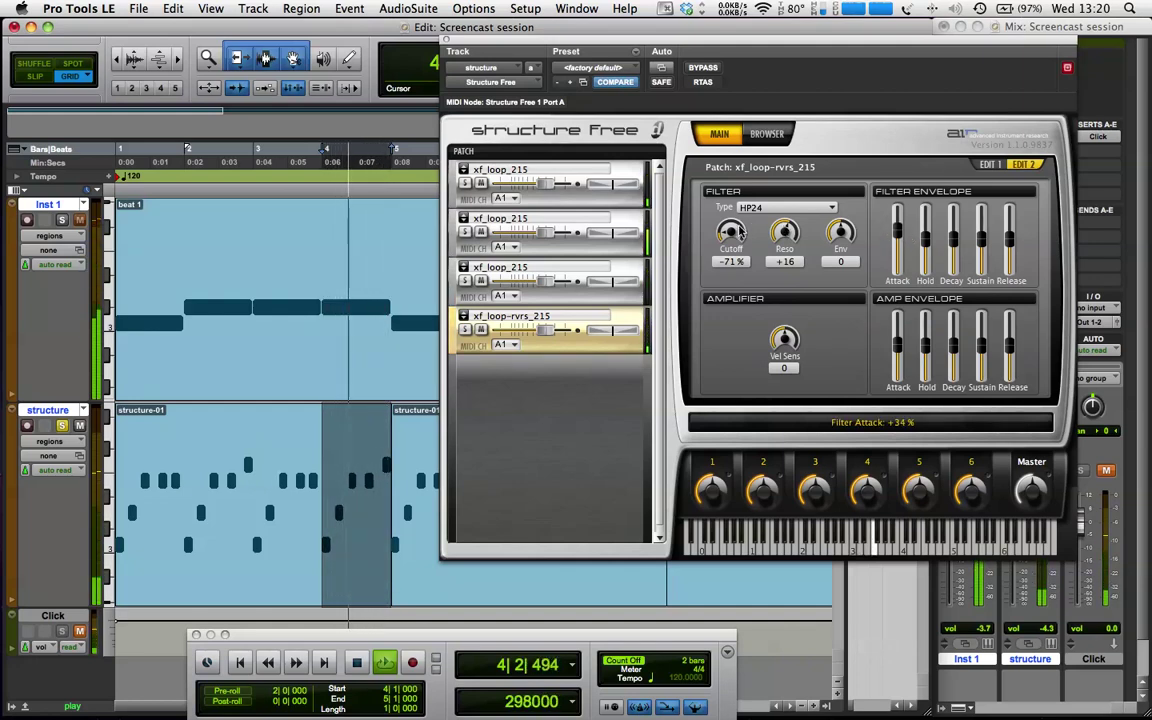
drag(735, 222, 787, 219)
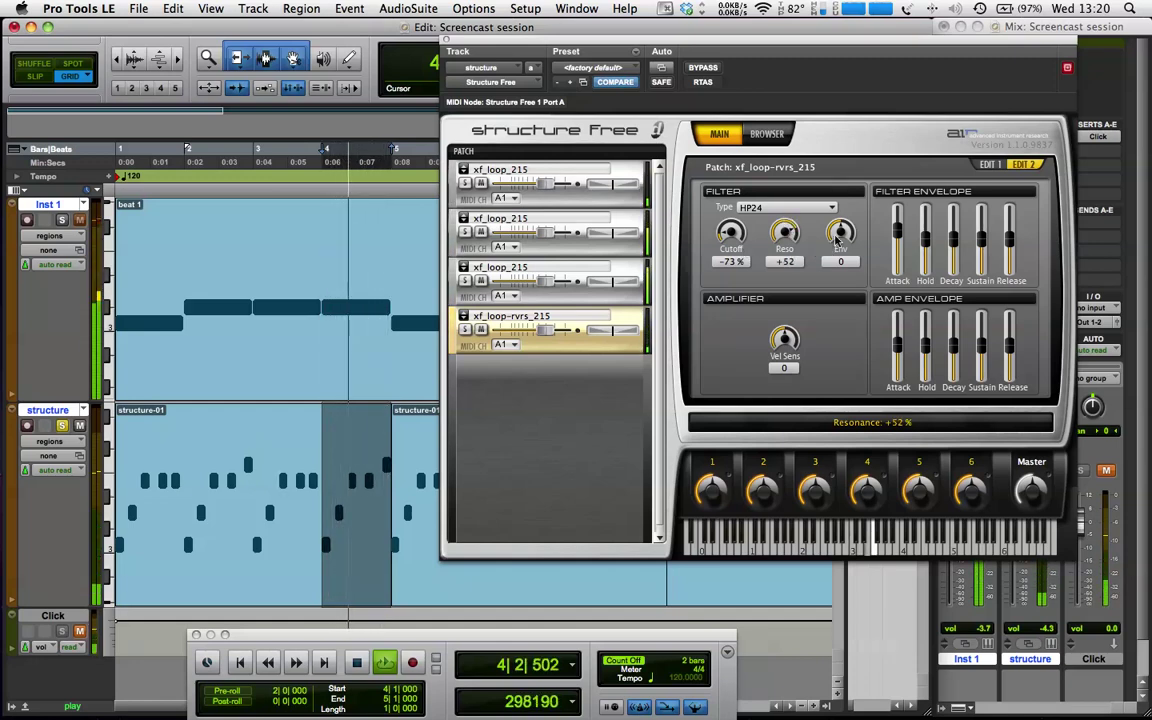
drag(840, 248, 826, 204)
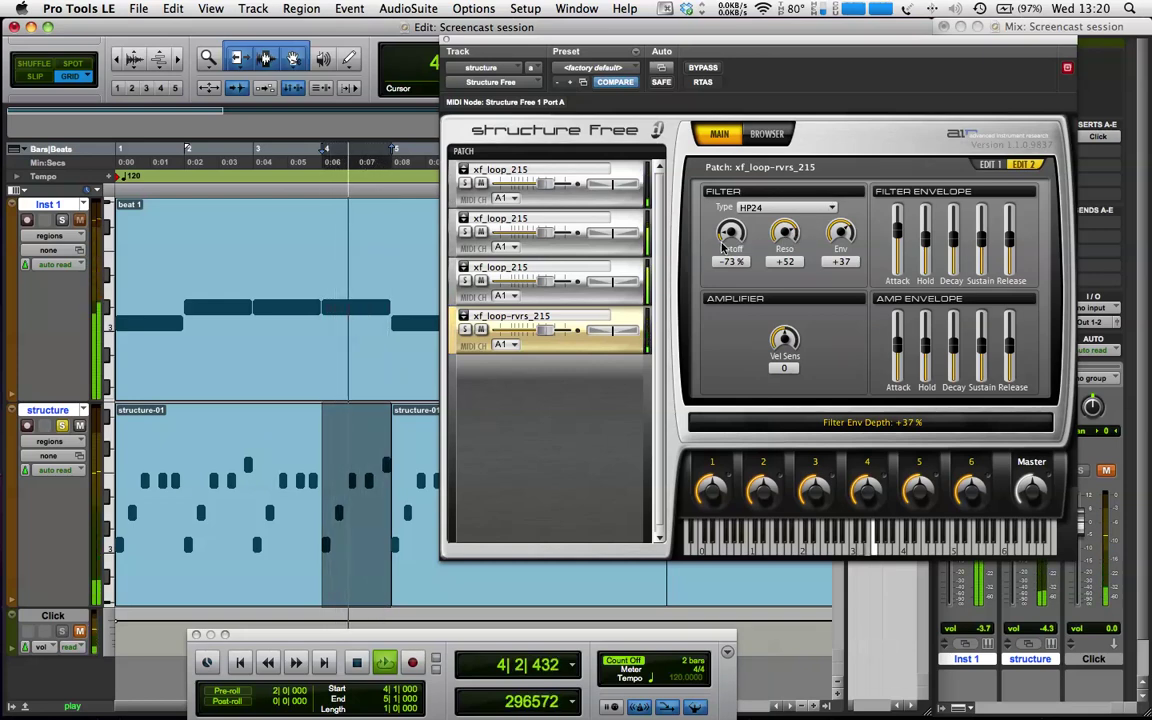
- Select the whole first structure-01 region and play it from the start
key(space)
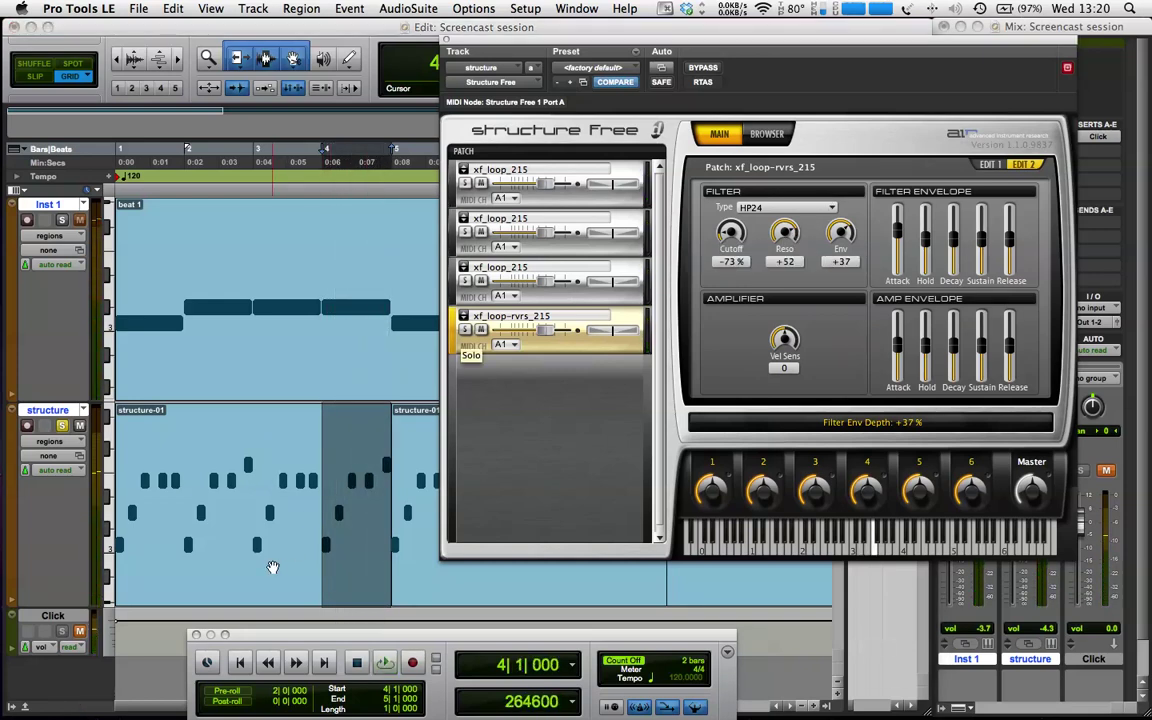
click(272, 567)
key(space)
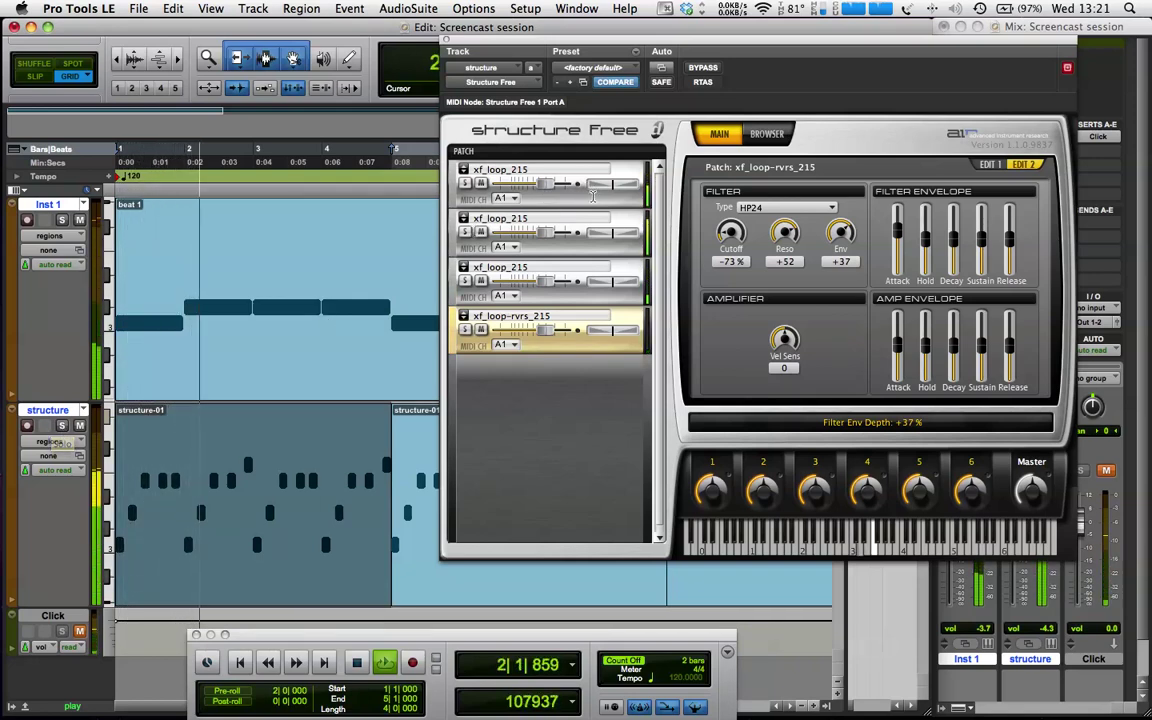
- Raise the third xf_loop_215 patch's Cutoff to -23 %, then select the first patch
click(622, 274)
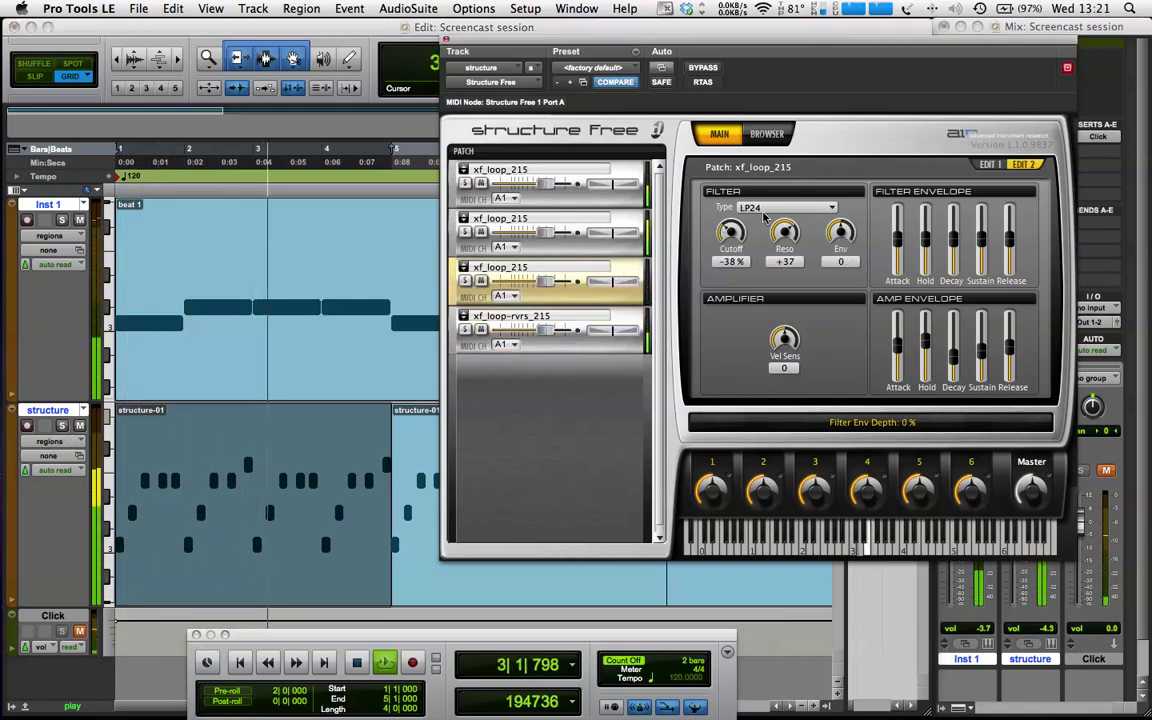
drag(731, 230, 731, 216)
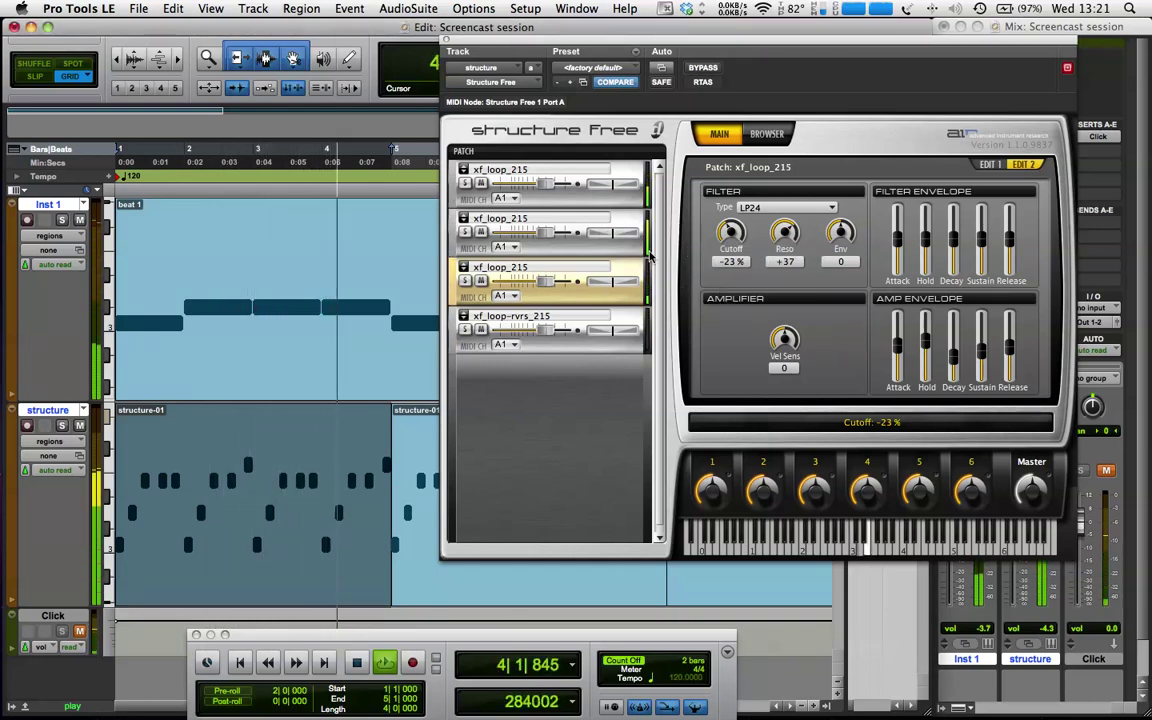
click(620, 175)
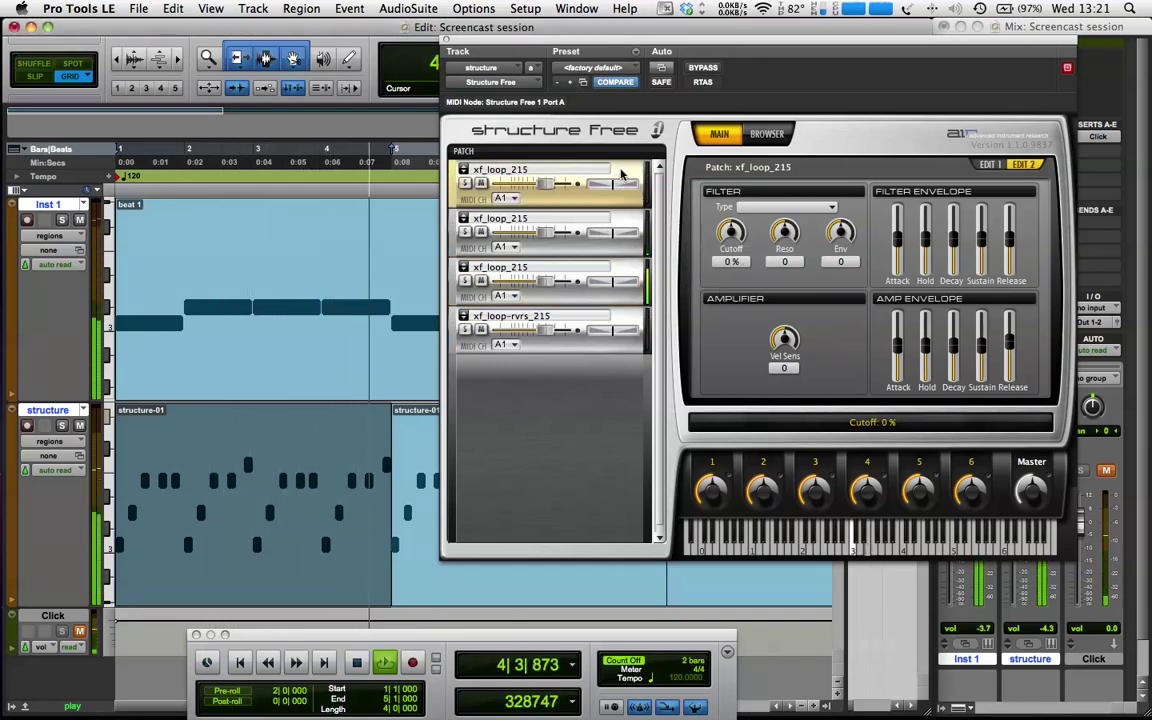
- On the EDIT 1 page, pan patch slot 2 to R 47 and slot 3 to L 33
click(988, 164)
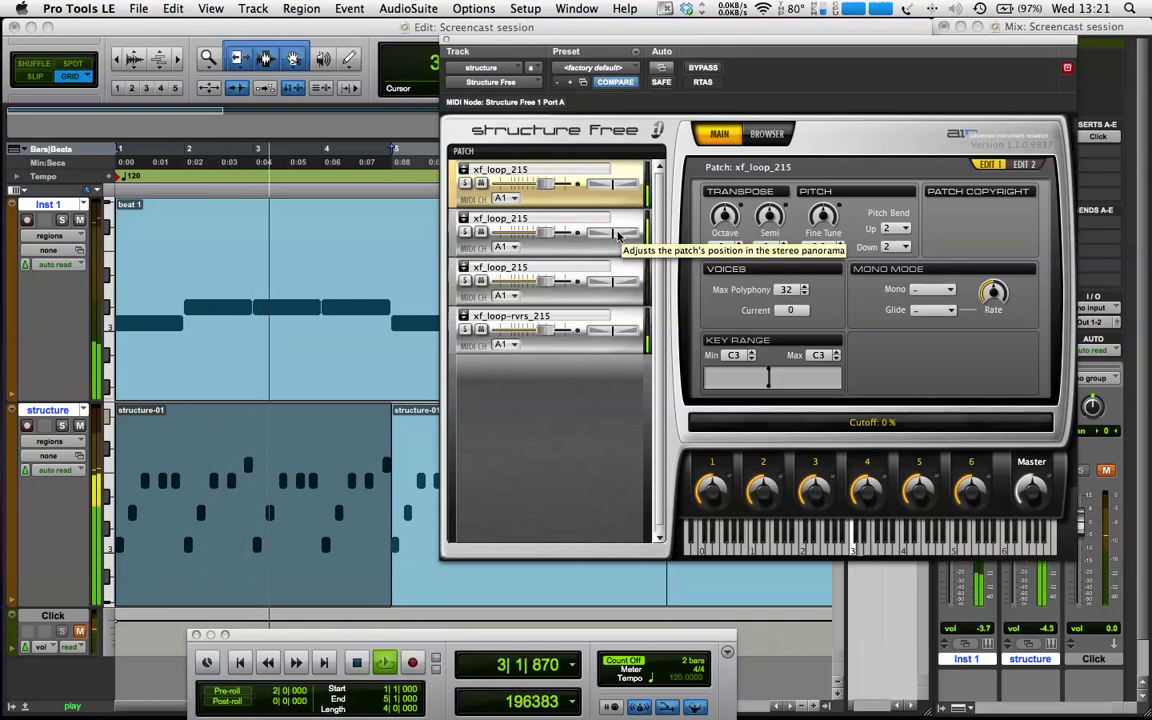
drag(614, 235, 625, 237)
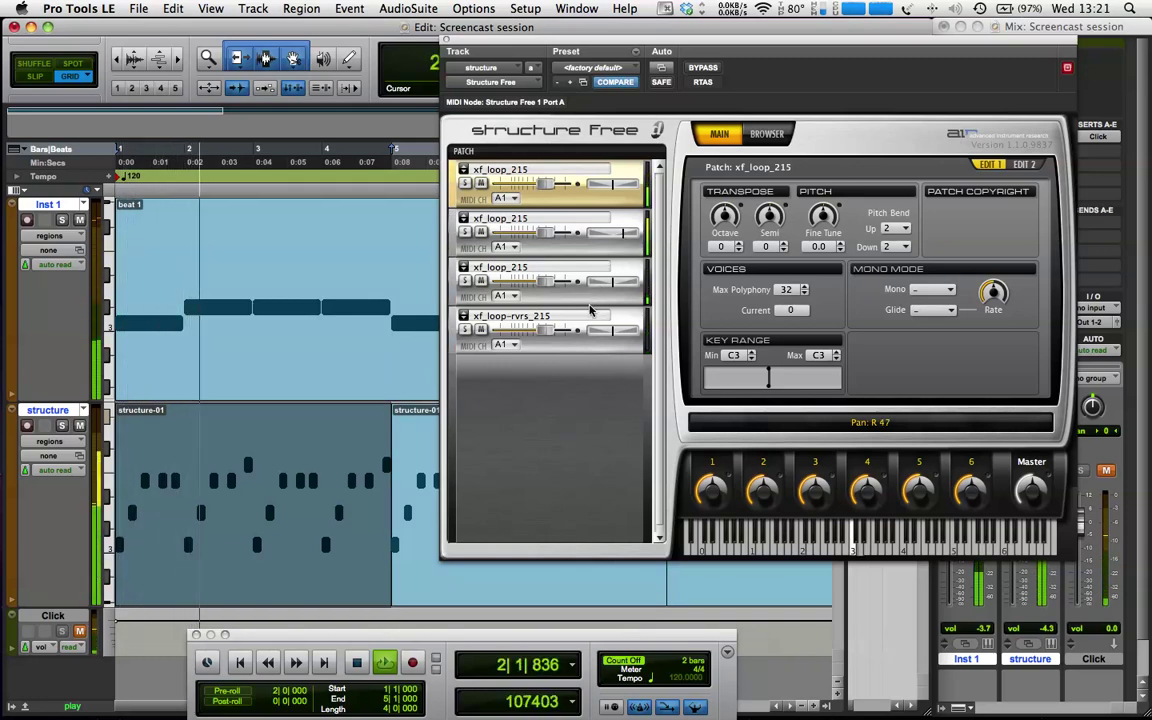
drag(606, 285, 599, 283)
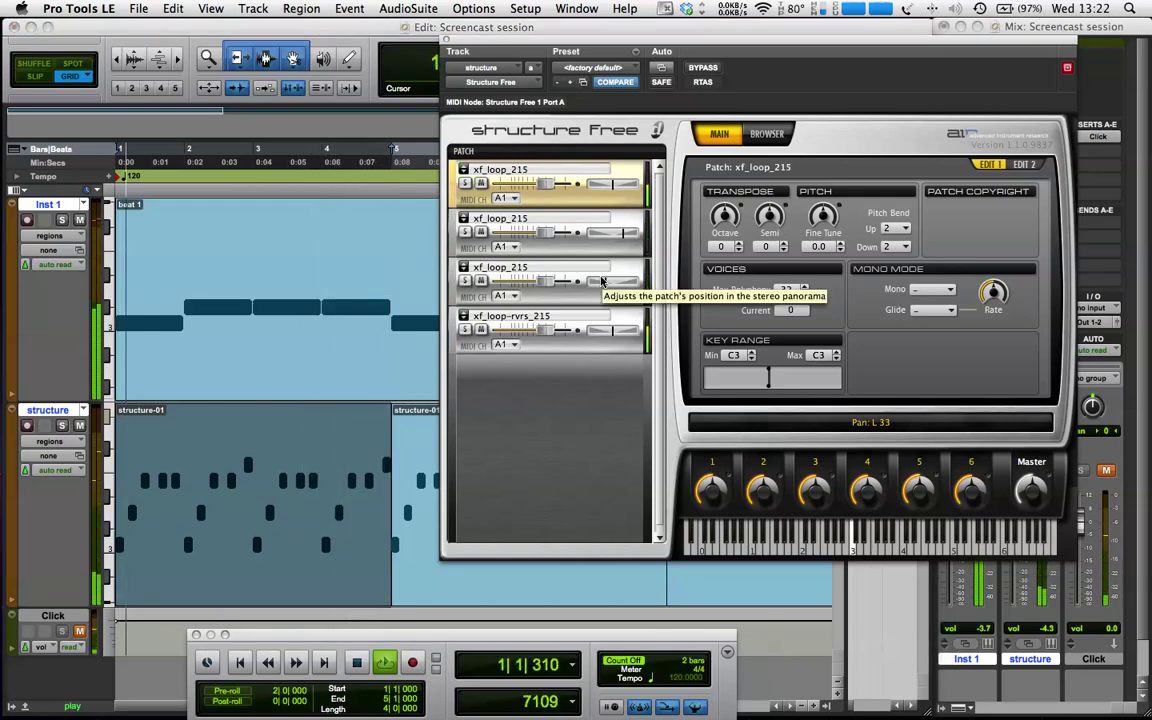
- Stop the transport so the counter returns to 1|1|000
key(space)
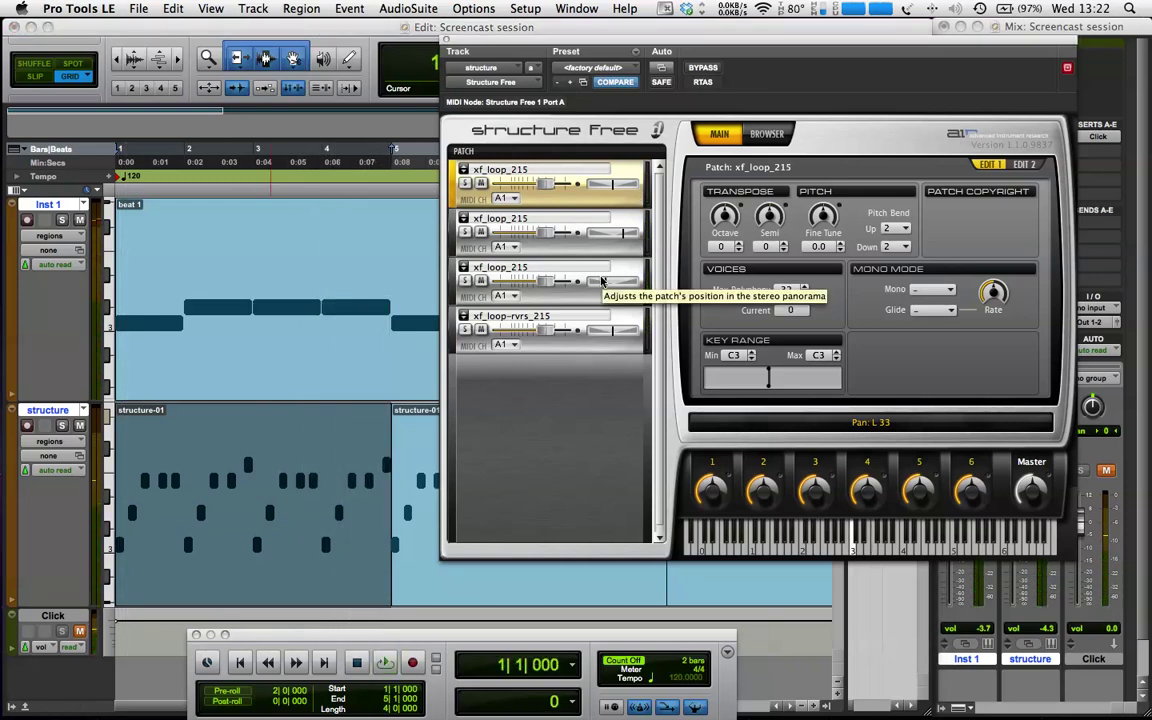